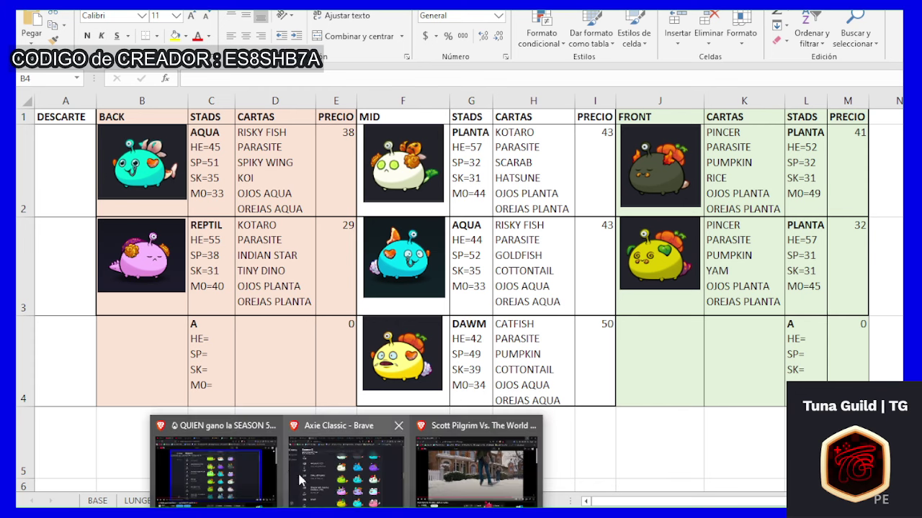
# - Switch to the Season 5 winners video in the browser and seek forward to 4:02 to examine the leaderboard teams
pyautogui.click(247, 461)
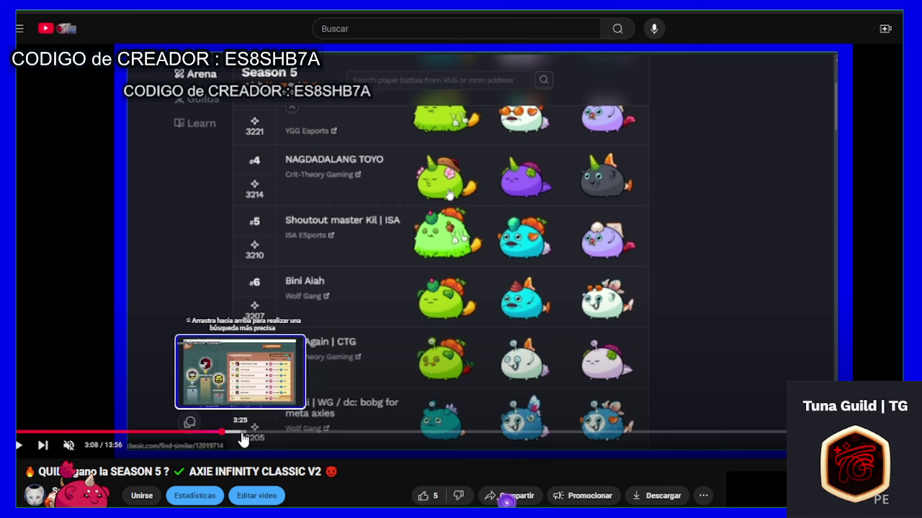
pyautogui.click(251, 433)
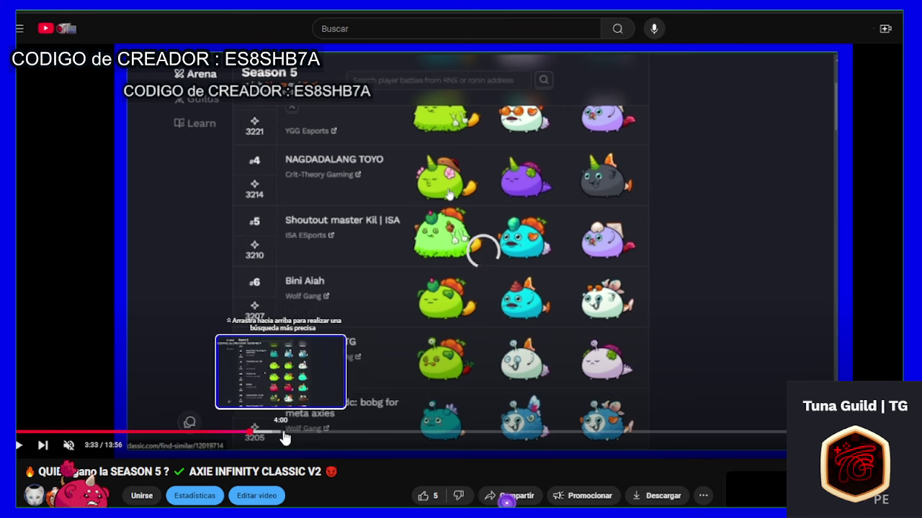
pyautogui.click(283, 435)
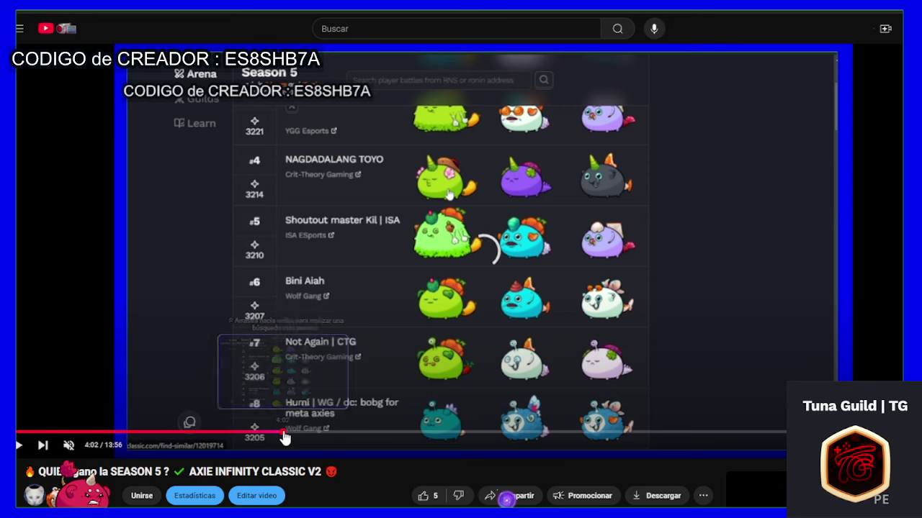
pyautogui.click(446, 291)
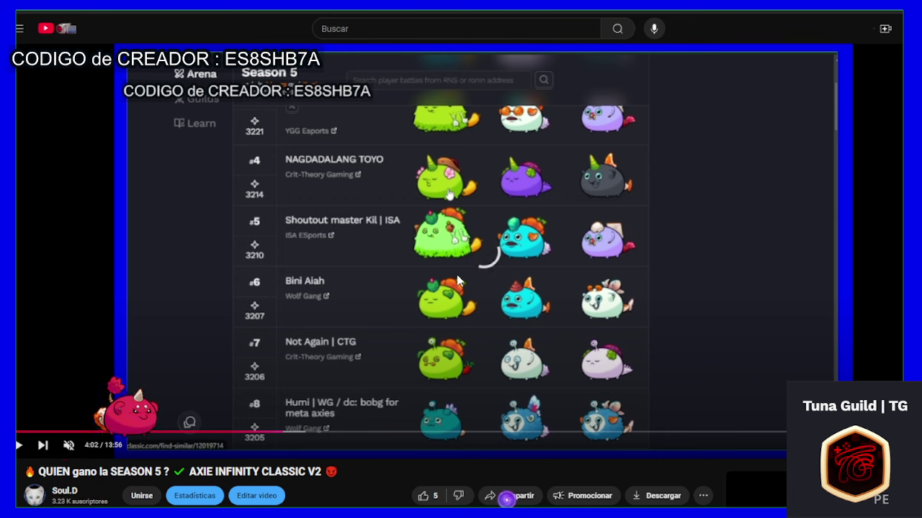
pyautogui.click(459, 281)
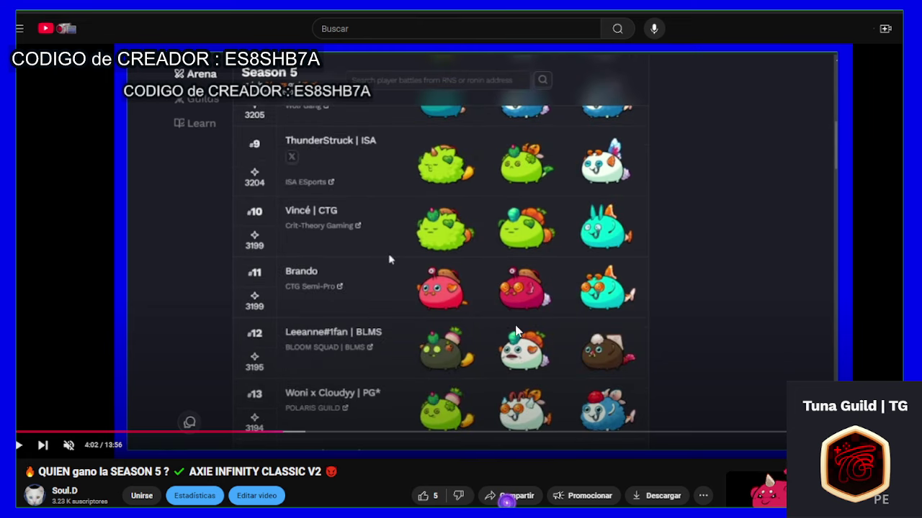
# - Seek the Season 5 video forward to 4:45 and let the leaderboard footage load
pyautogui.click(303, 433)
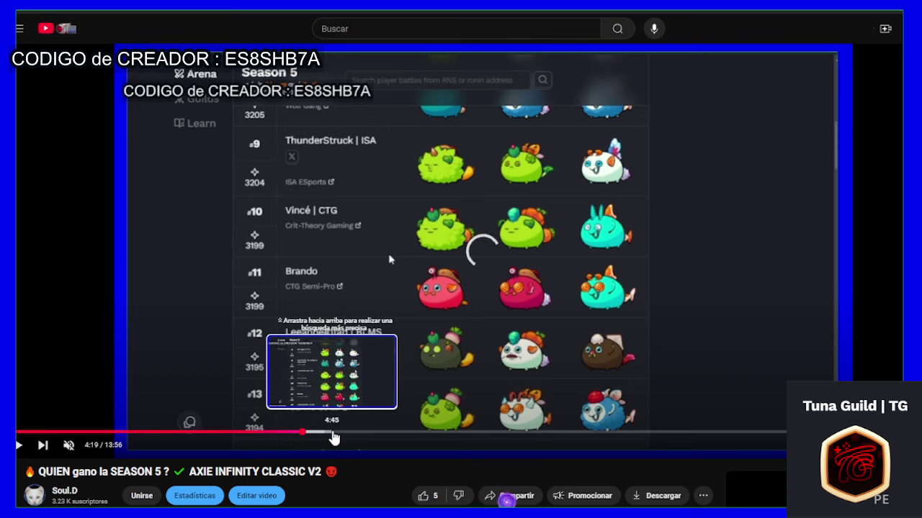
pyautogui.click(333, 432)
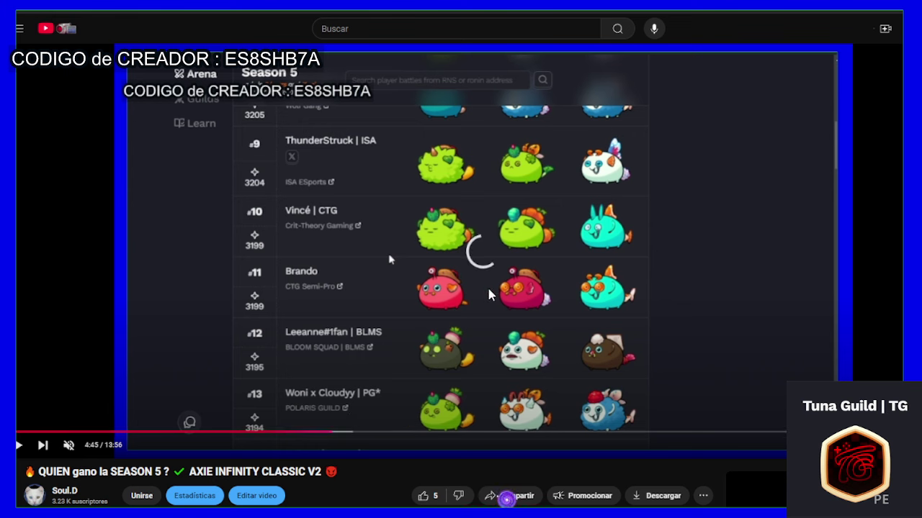
pyautogui.click(481, 290)
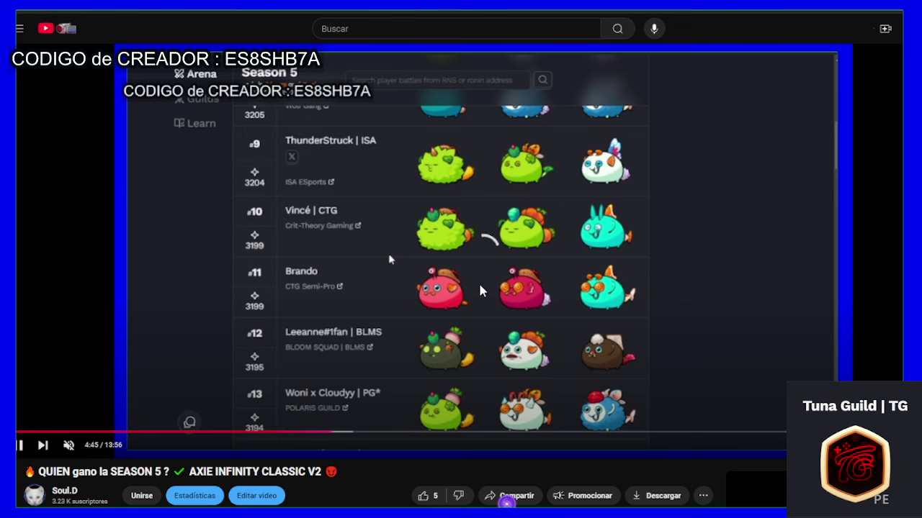
pyautogui.click(481, 290)
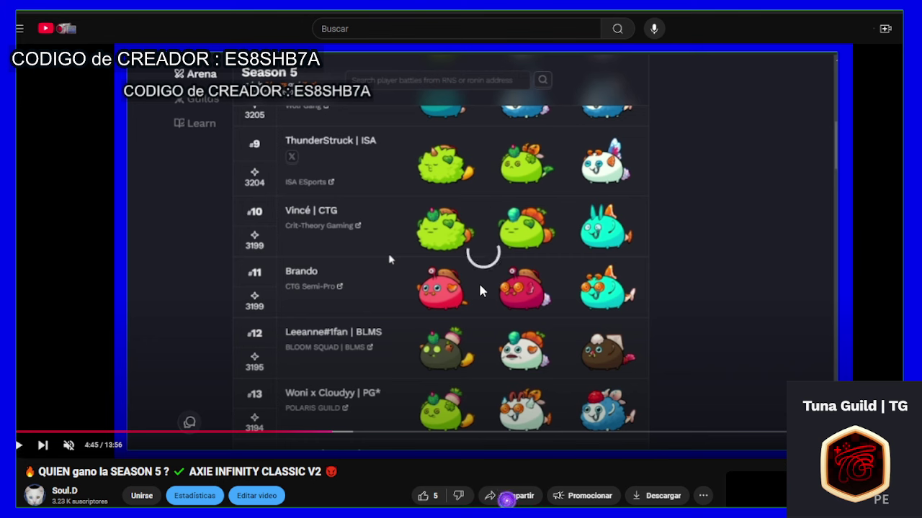
pyautogui.click(481, 290)
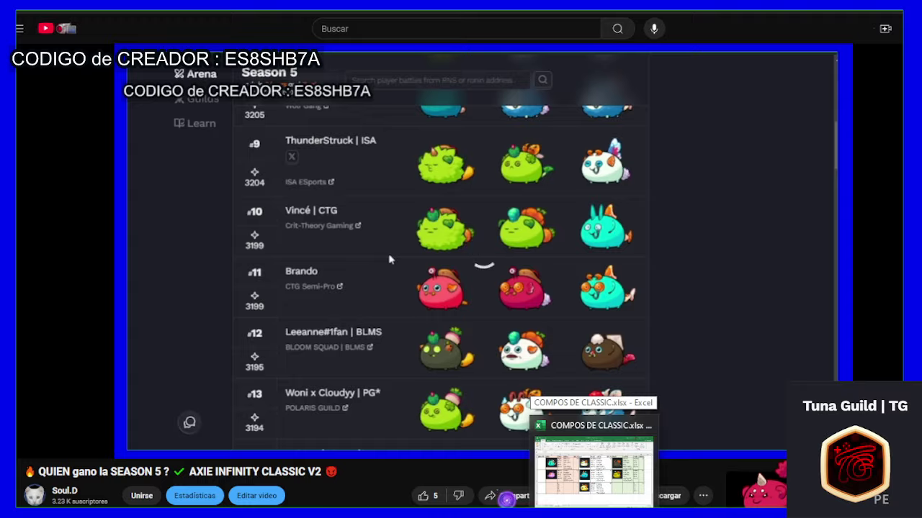
# - Switch to the COMPOS DE CLASSIC.xlsx workbook and examine the row 3 BACK and MID axies on the DESCARTE sheet
pyautogui.click(592, 468)
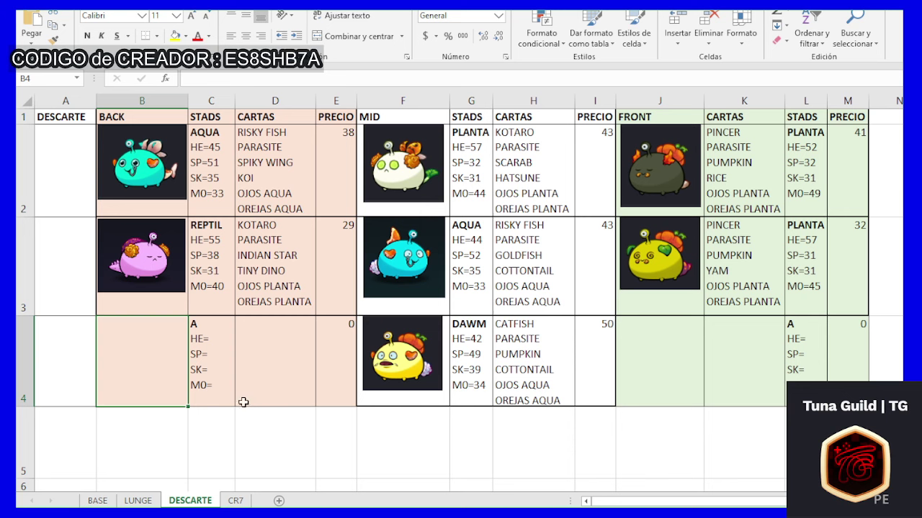
pyautogui.click(148, 422)
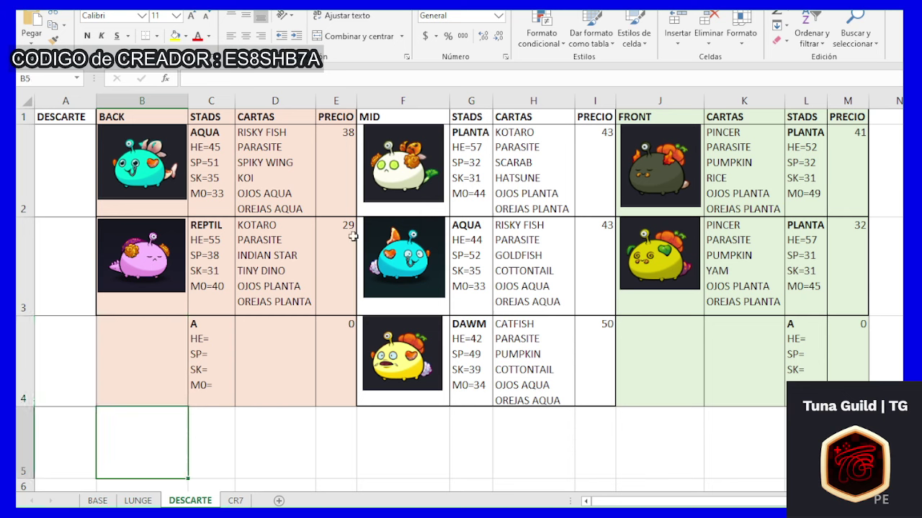
pyautogui.click(408, 425)
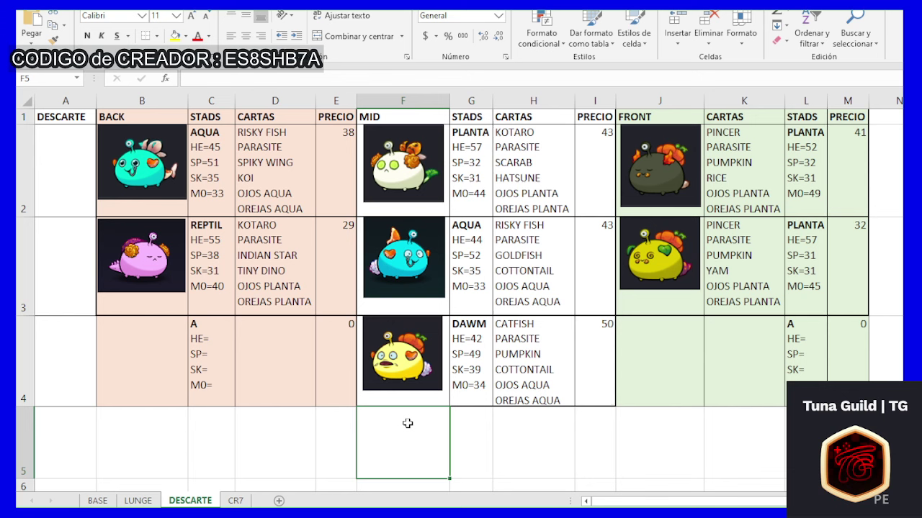
pyautogui.click(146, 260)
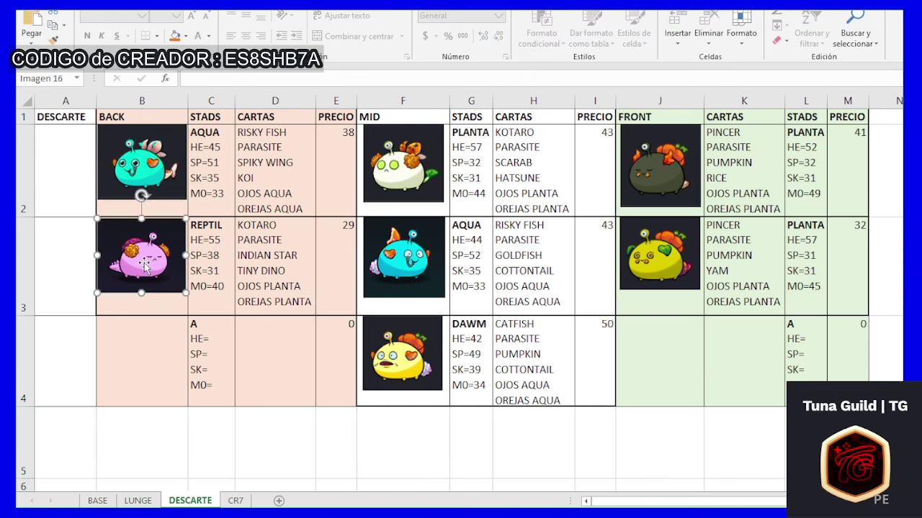
pyautogui.click(430, 261)
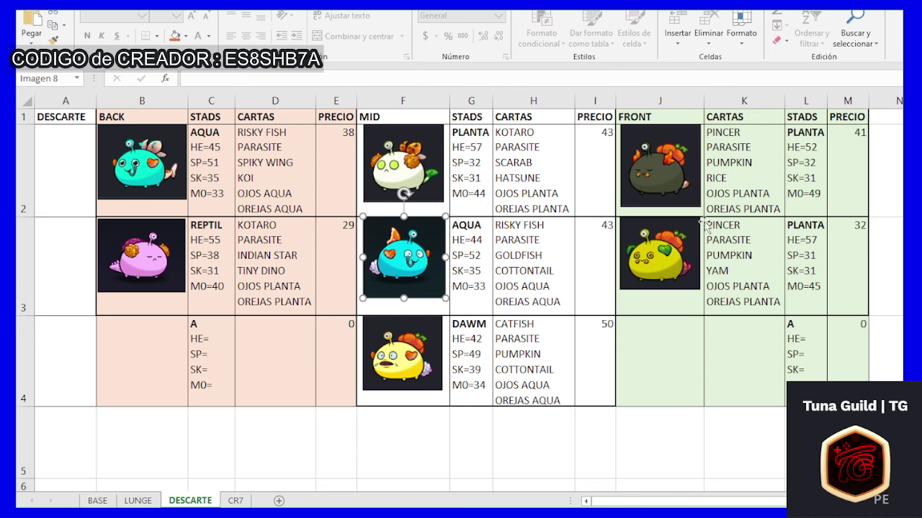
# - Compare the row 2 BACK and MID axies, and examine both FRONT plant axies
pyautogui.click(158, 162)
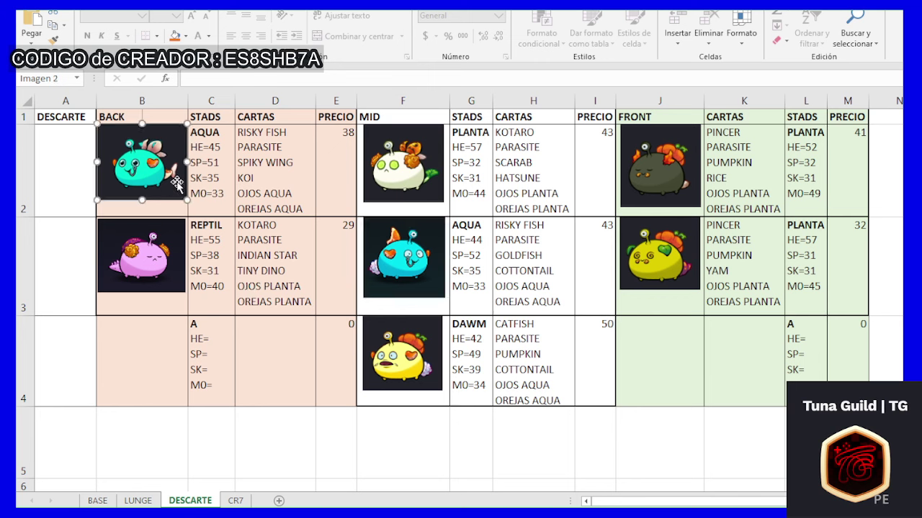
pyautogui.click(400, 169)
pyautogui.click(120, 170)
pyautogui.click(389, 166)
pyautogui.click(676, 157)
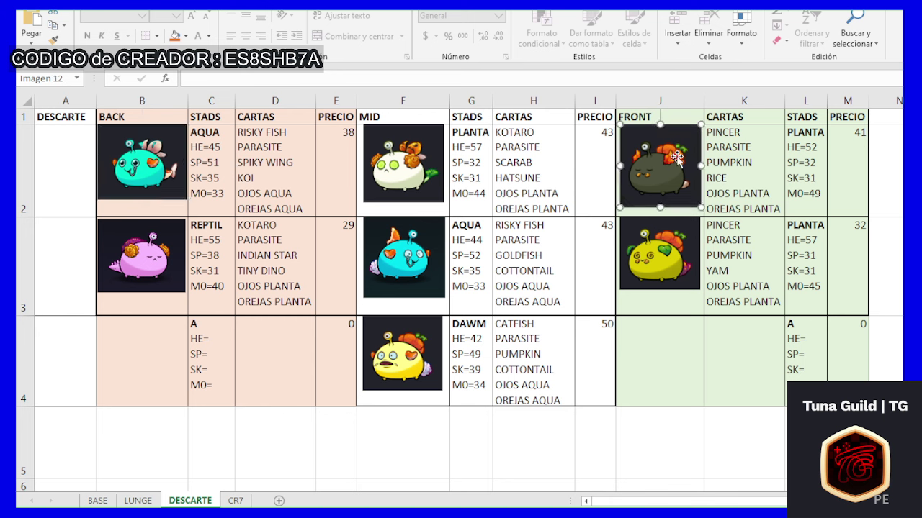
pyautogui.click(677, 261)
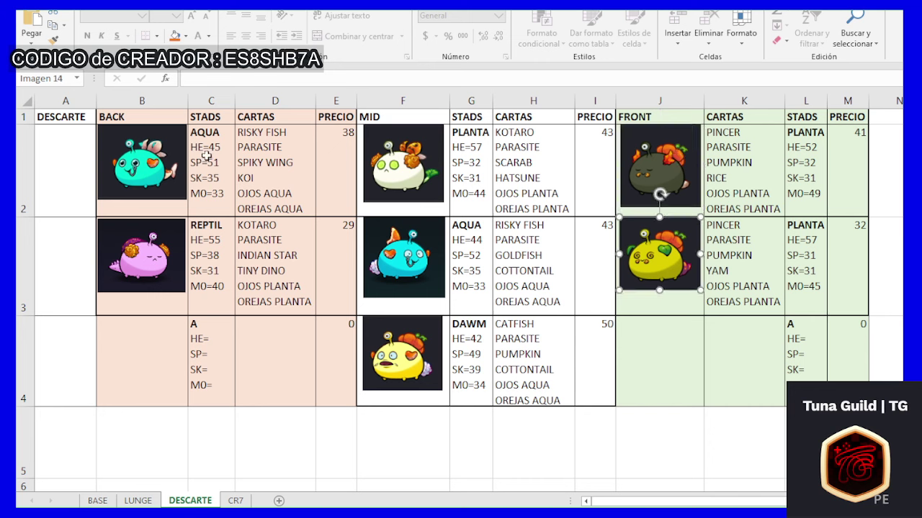
# - Go through alternative BACK and MID pairings by picking out the axie images in rows 2 and 3
pyautogui.click(118, 161)
pyautogui.click(389, 260)
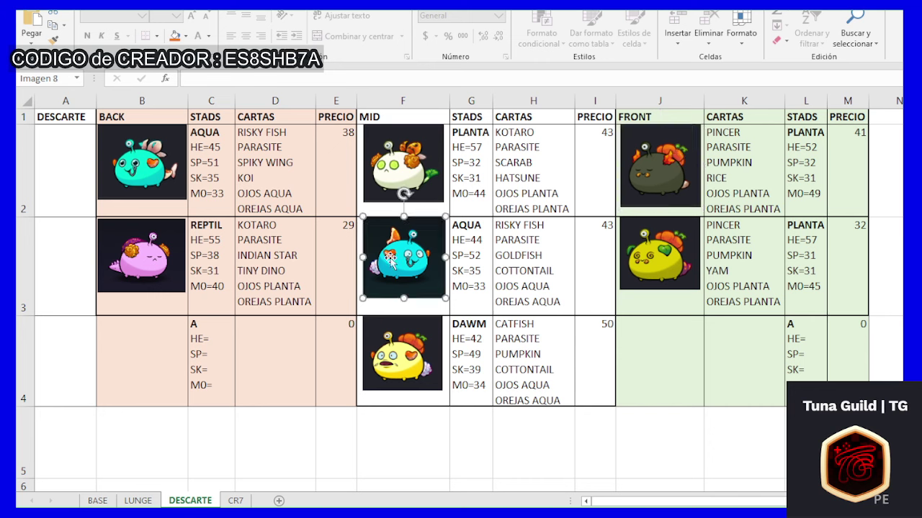
pyautogui.click(111, 263)
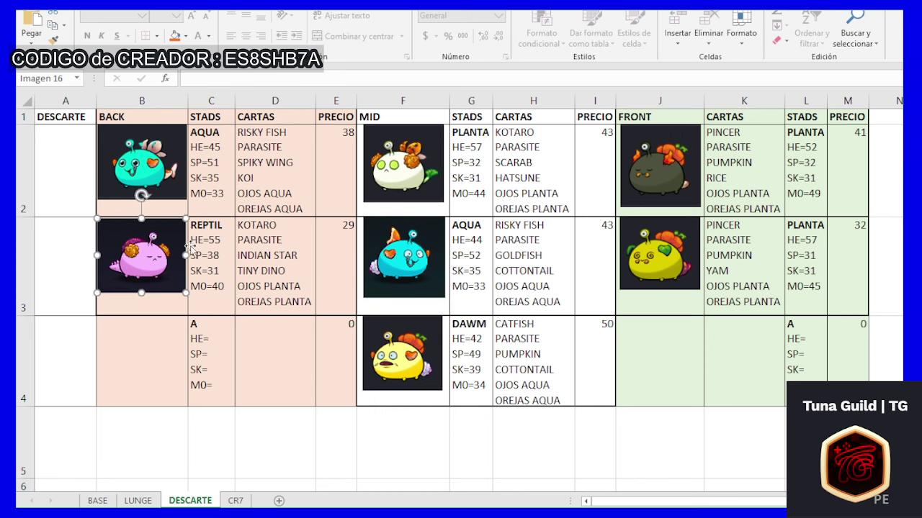
pyautogui.click(375, 172)
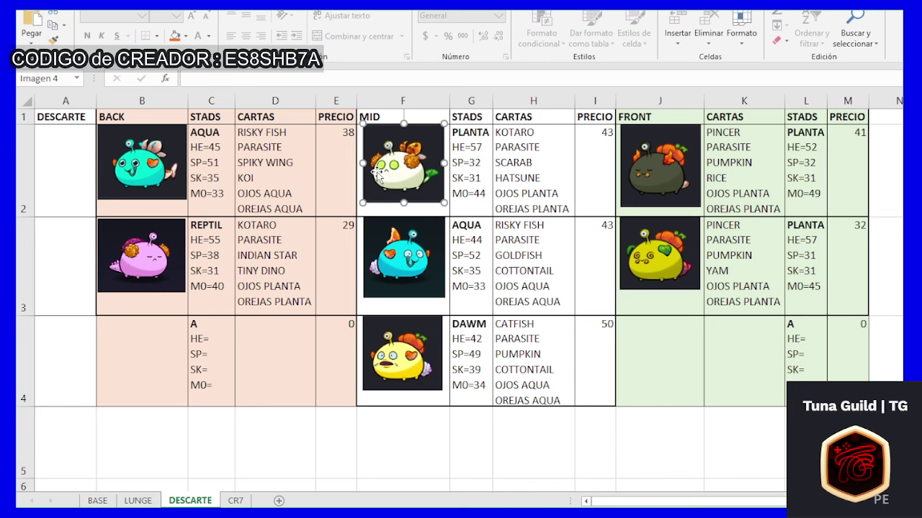
pyautogui.click(136, 128)
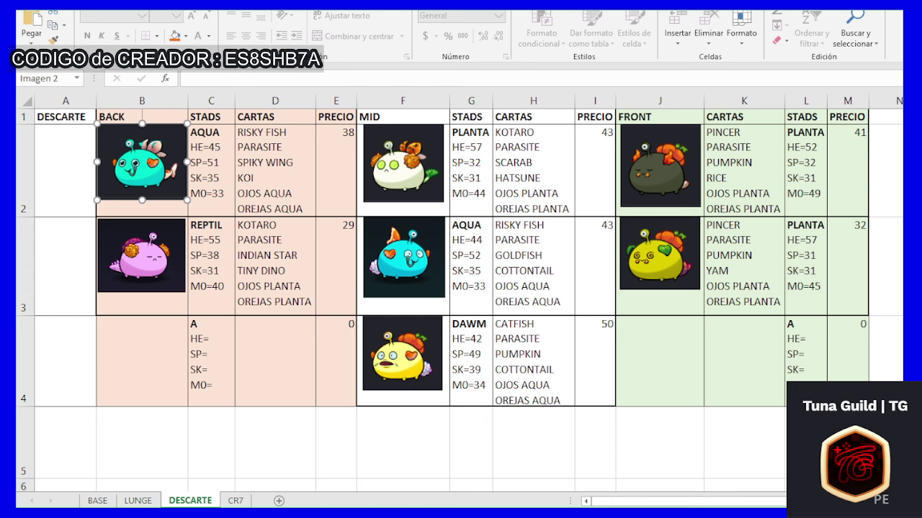
# - Return to the Season 5 video in the browser, seek to 5:27 and pause it to examine the next leaderboard teams
pyautogui.moveTo(309, 512)
pyautogui.click(353, 461)
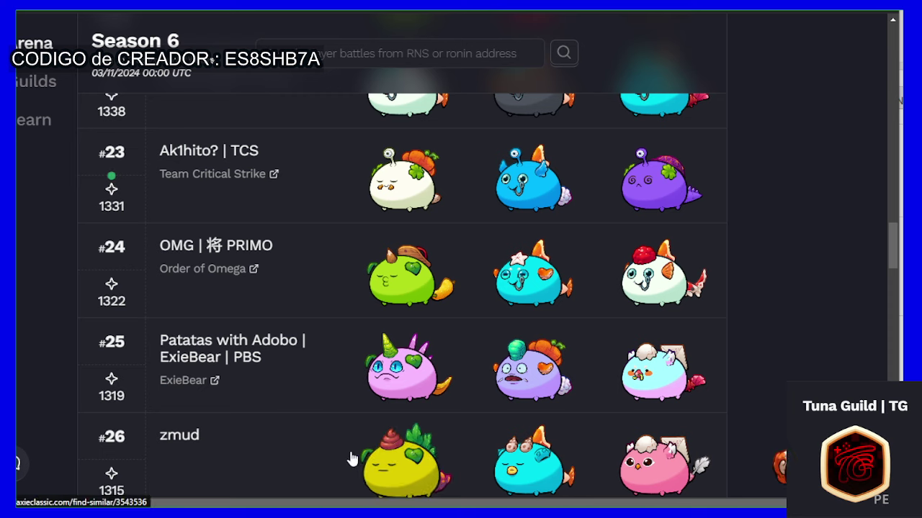
pyautogui.hotkey('alt', 'Tab')
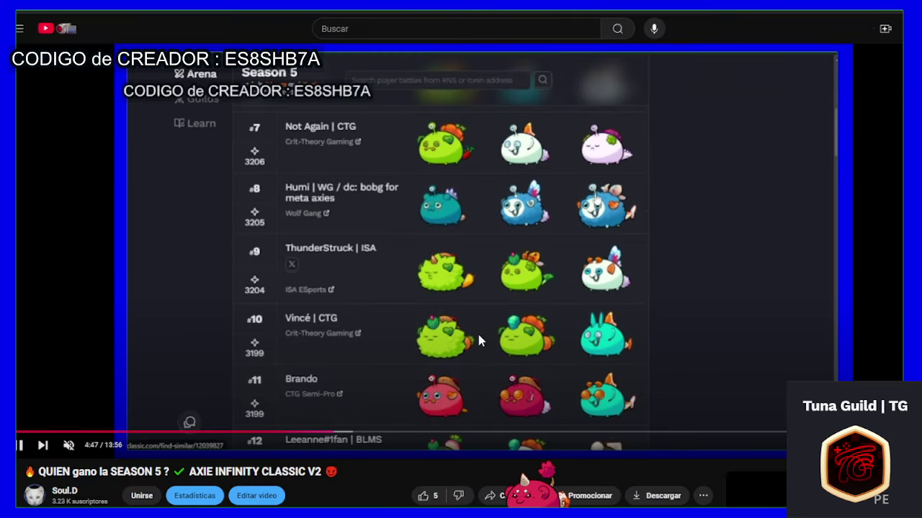
pyautogui.click(517, 266)
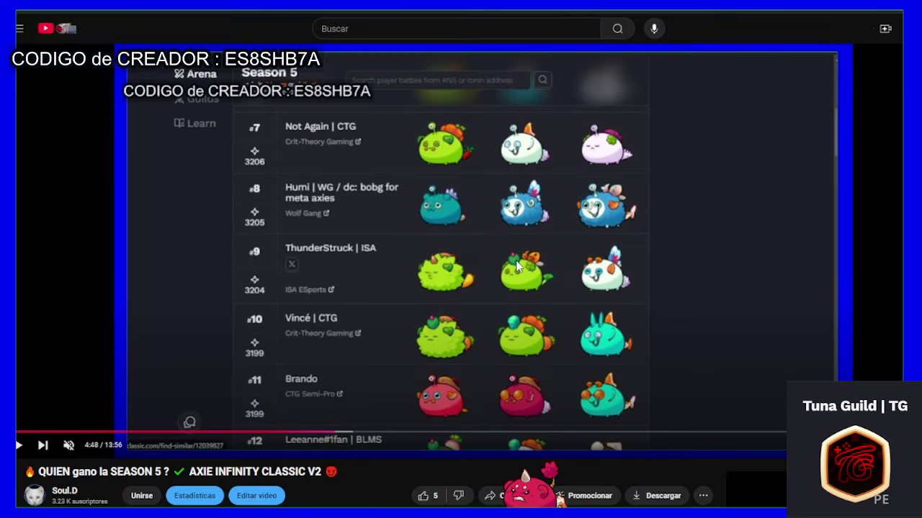
pyautogui.click(517, 267)
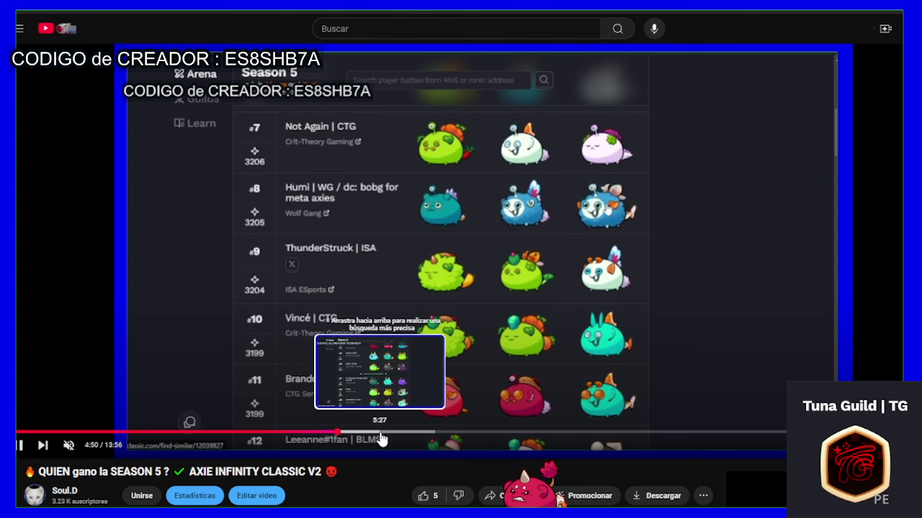
pyautogui.click(381, 435)
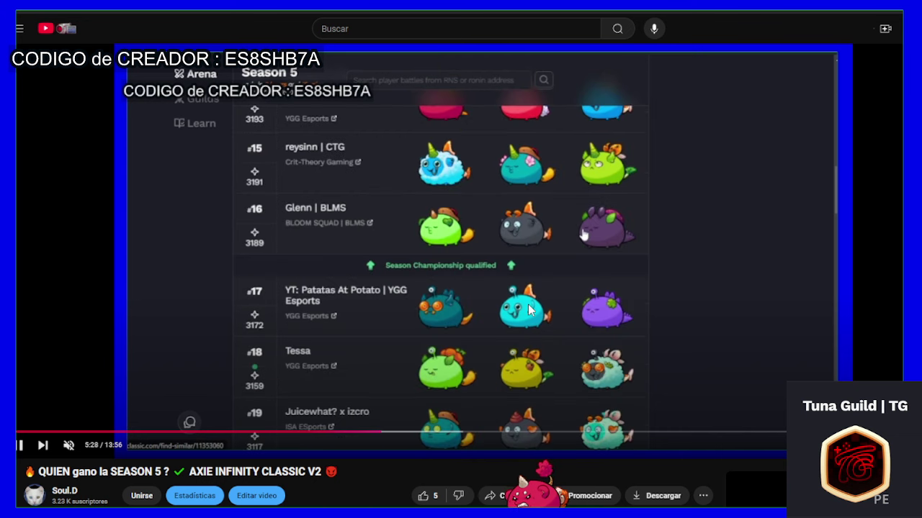
pyautogui.click(500, 237)
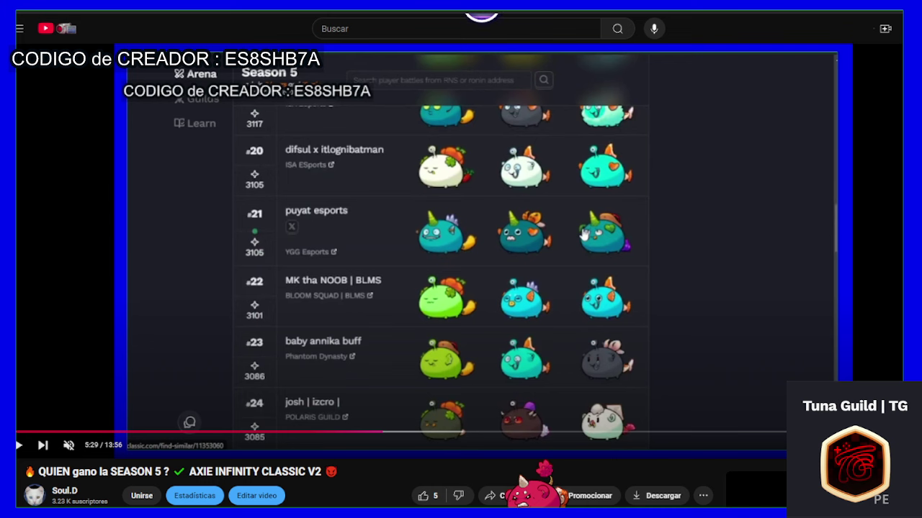
# - Return to the DESCARTE sheet and review the cards and stats of the AQUA back axie in row 2
pyautogui.hotkey('alt', 'Tab')
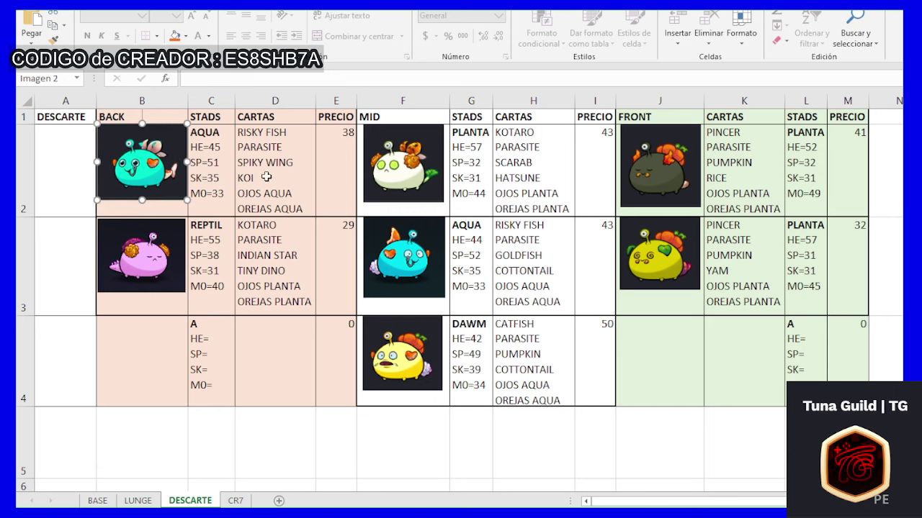
pyautogui.click(249, 131)
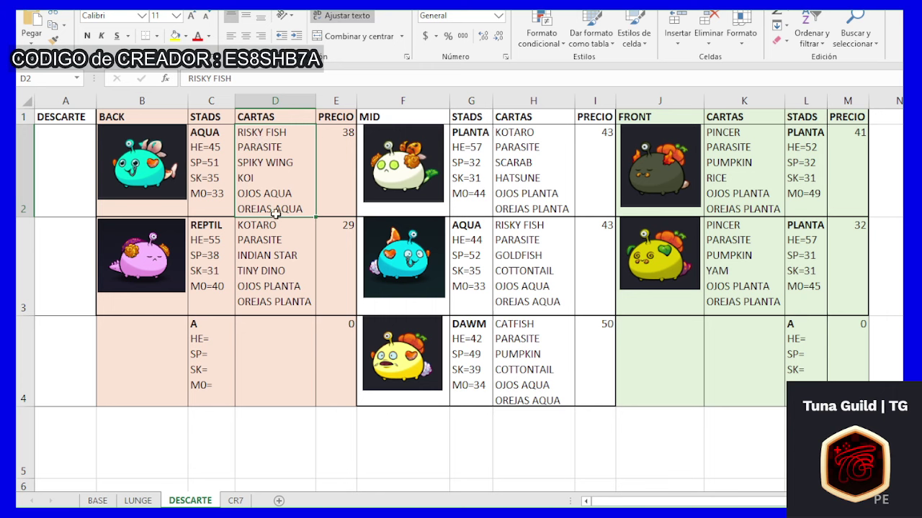
pyautogui.click(209, 145)
pyautogui.click(141, 157)
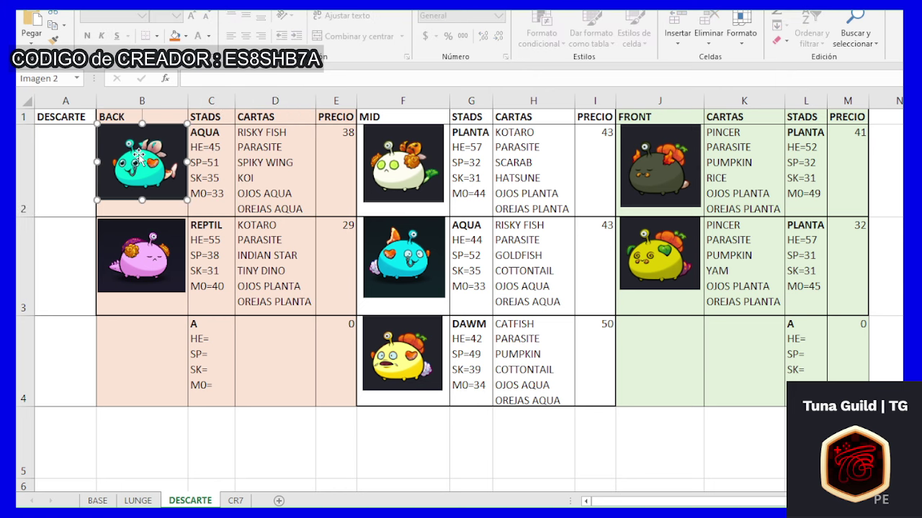
pyautogui.click(205, 154)
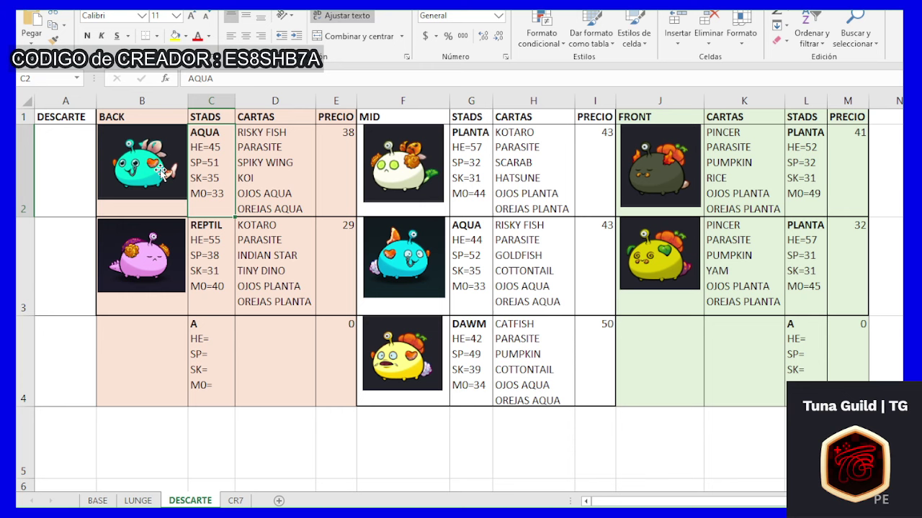
pyautogui.click(256, 198)
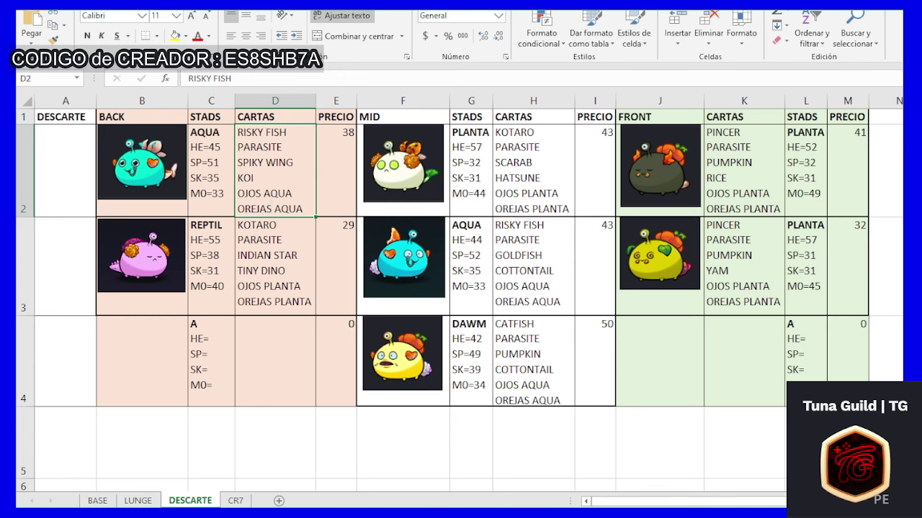
# - Check the teams ranked 22 to 25 on the Season 6 leaderboard, and return to the empty FRONT cell in row 4 of the DESCARTE sheet
pyautogui.click(372, 480)
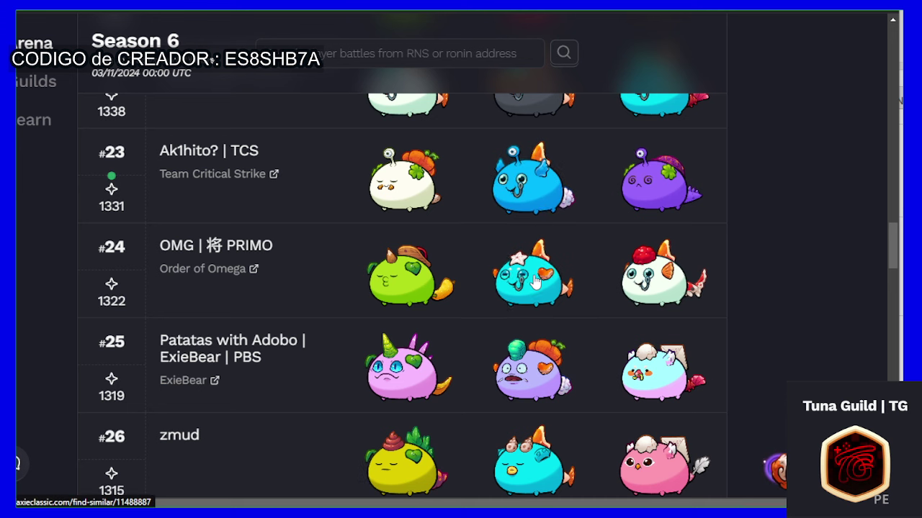
pyautogui.scroll(1, 576, 261)
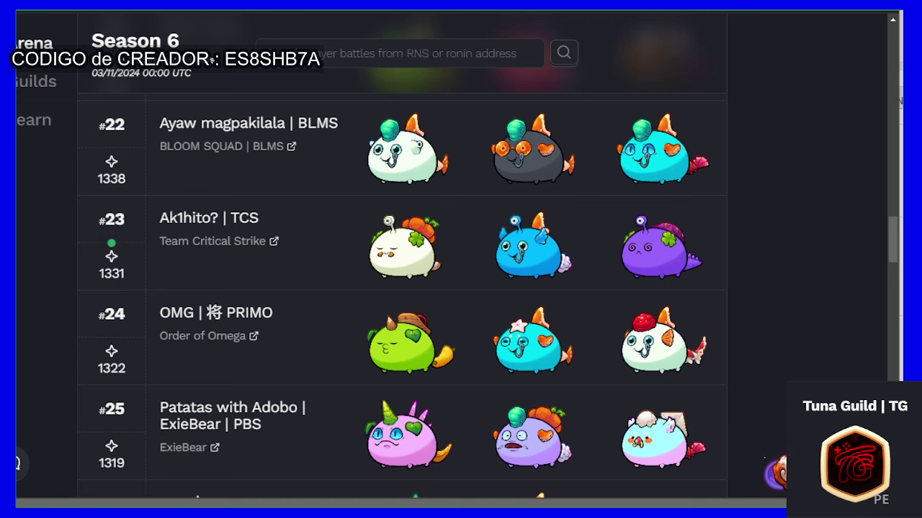
pyautogui.click(250, 467)
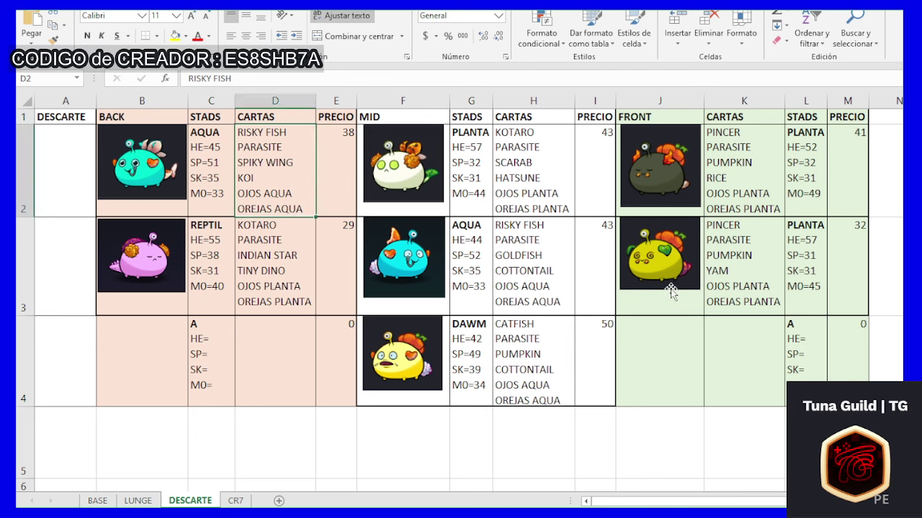
pyautogui.click(667, 348)
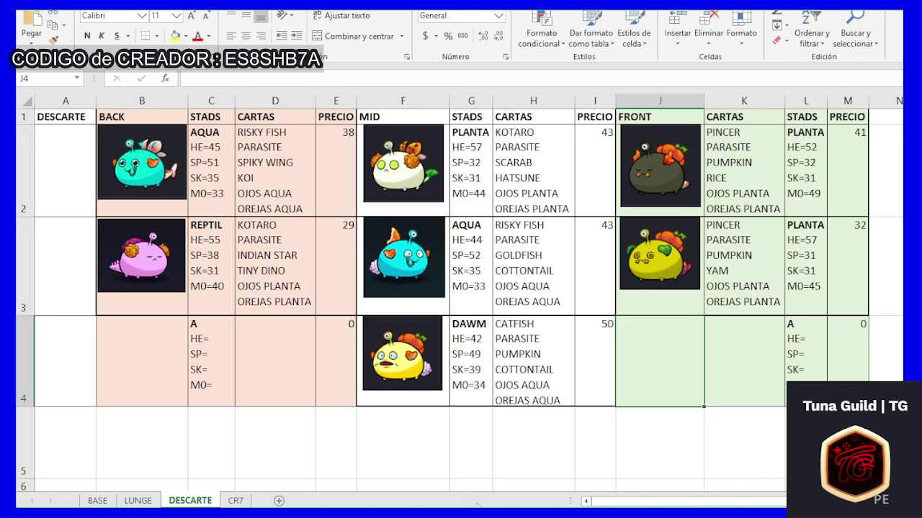
# - Return to the Season 6 leaderboard and examine the axies of the team ranked 23 alongside its neighbouring teams
pyautogui.moveTo(348, 504)
pyautogui.click(345, 461)
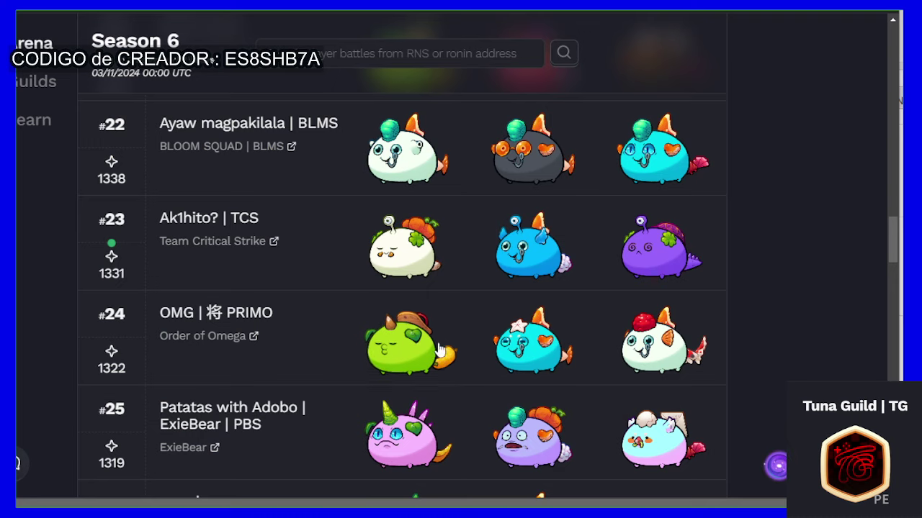
pyautogui.scroll(2, 449, 350)
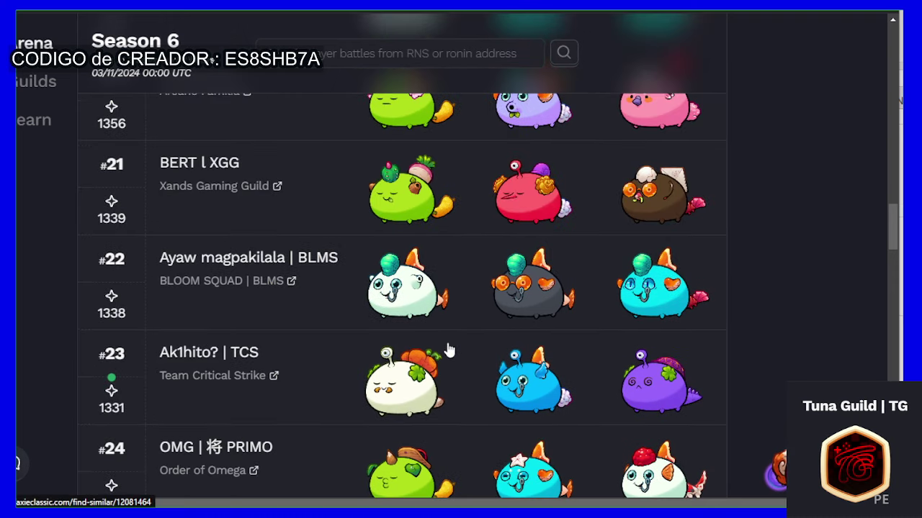
pyautogui.scroll(-2, 449, 351)
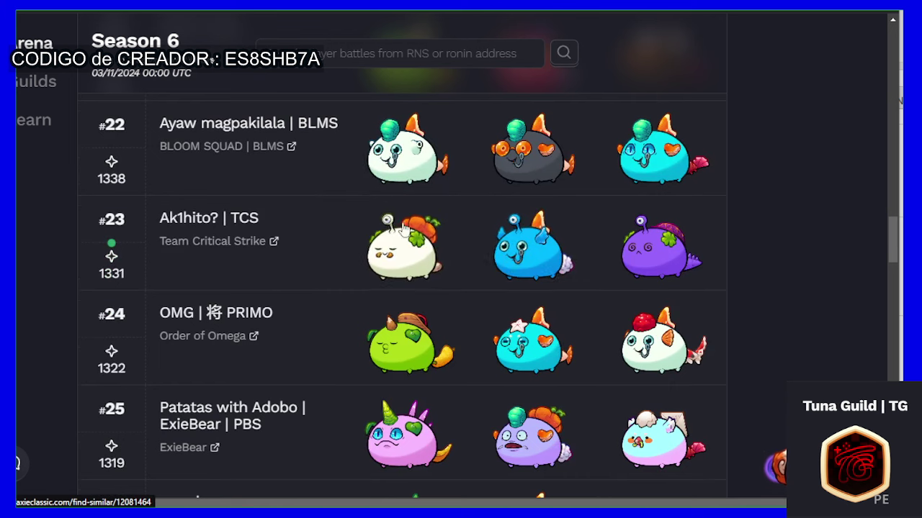
pyautogui.scroll(-1, 469, 256)
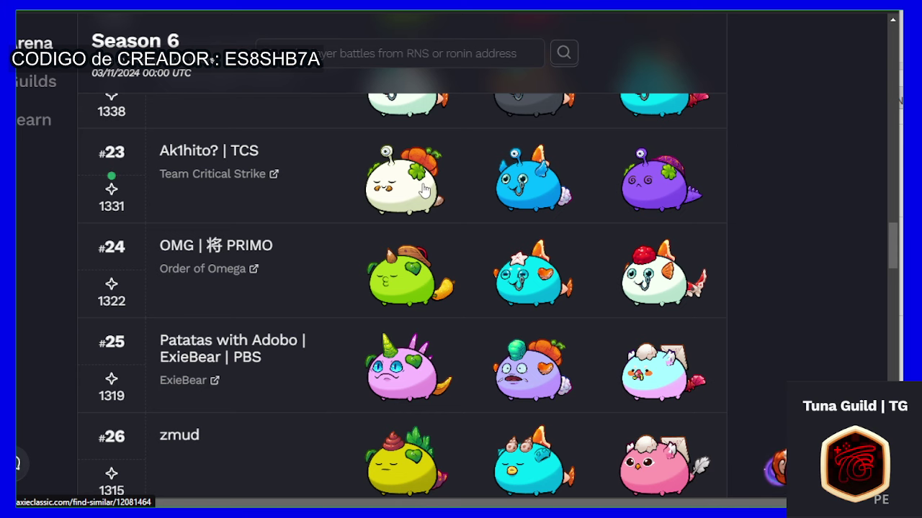
pyautogui.scroll(1, 424, 206)
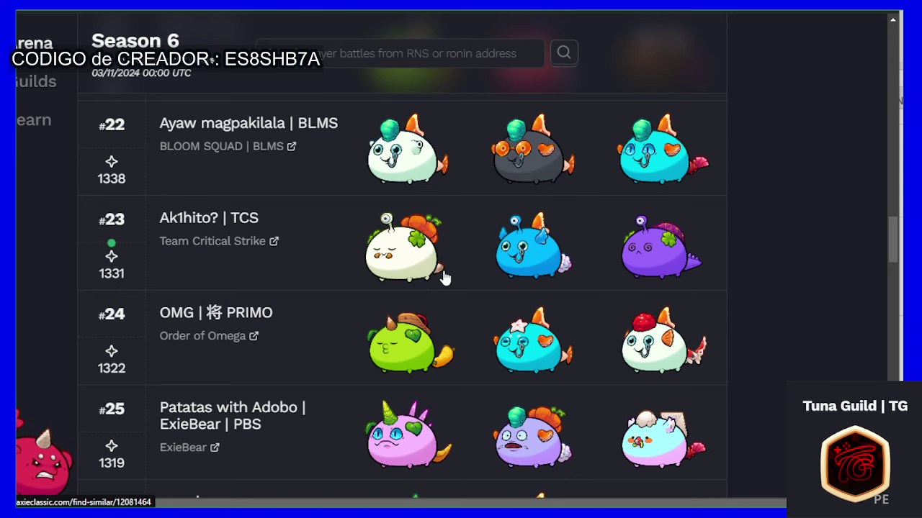
# - Look through the remaining Season 6 leaderboard teams down to rank 50 for similar compositions
pyautogui.scroll(-5, 444, 275)
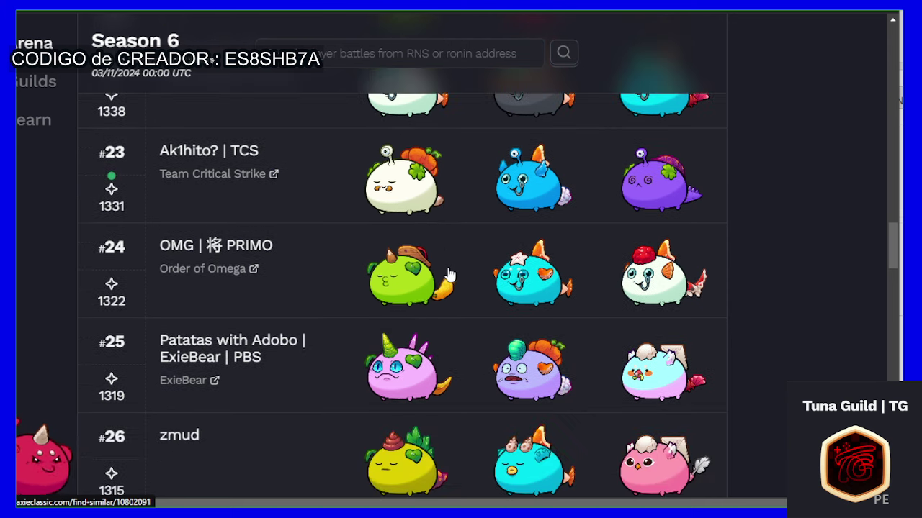
pyautogui.scroll(-5, 449, 274)
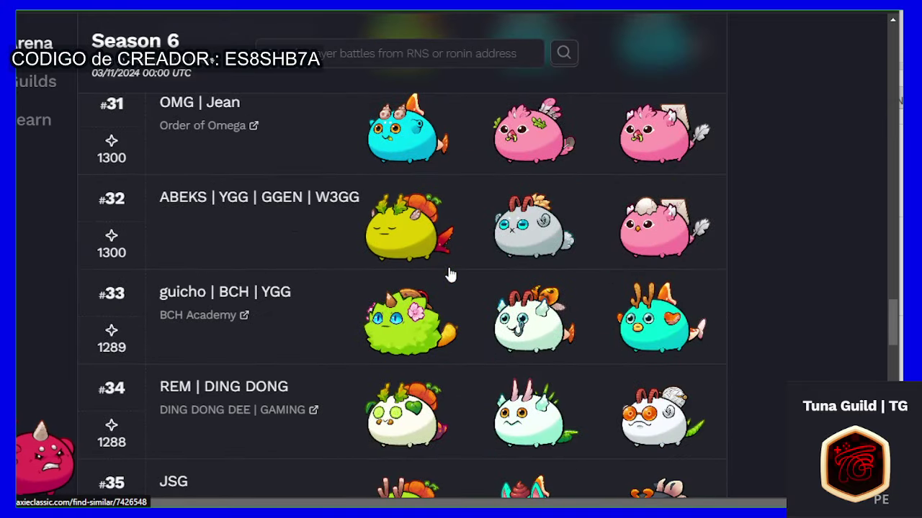
pyautogui.scroll(-3, 449, 274)
pyautogui.scroll(-5, 448, 275)
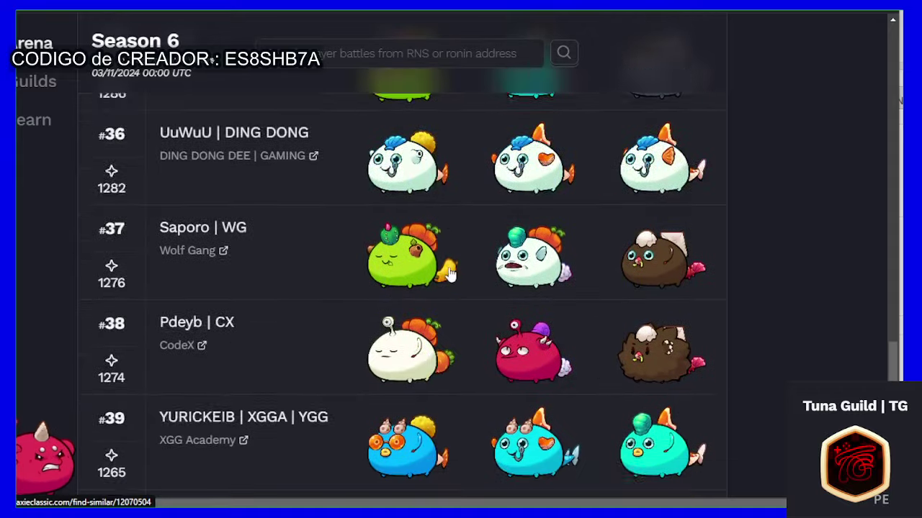
pyautogui.scroll(-6, 448, 274)
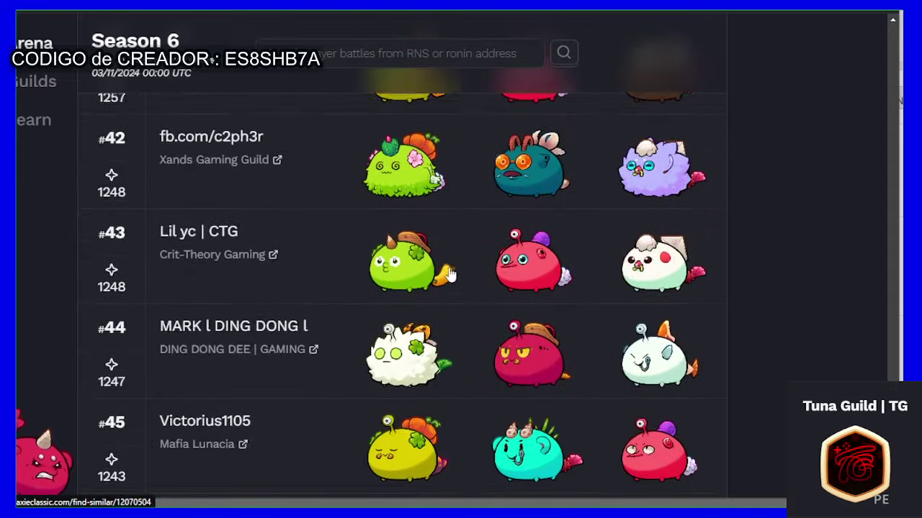
pyautogui.scroll(-1, 449, 275)
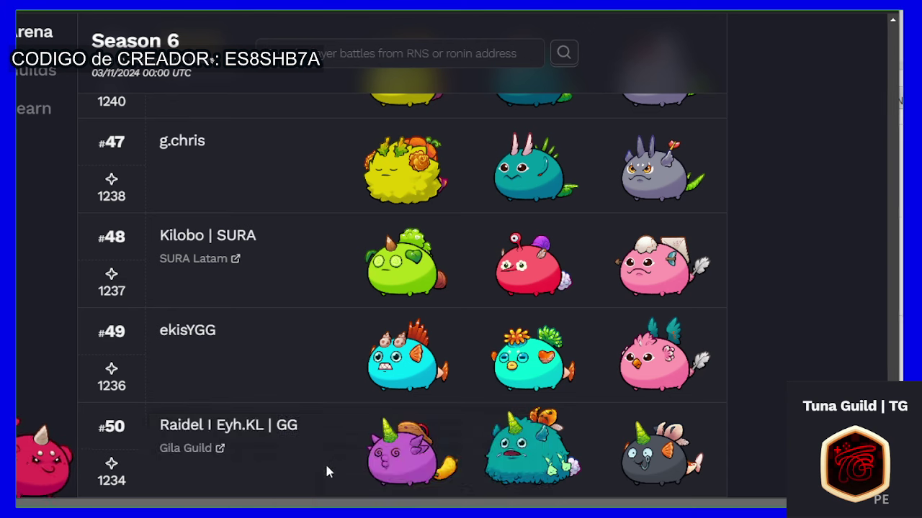
# - Switch to the Season 5 video and skip ahead from the leaderboard at 6:25 through the guild rankings to 8:16
pyautogui.moveTo(326, 504)
pyautogui.click(239, 486)
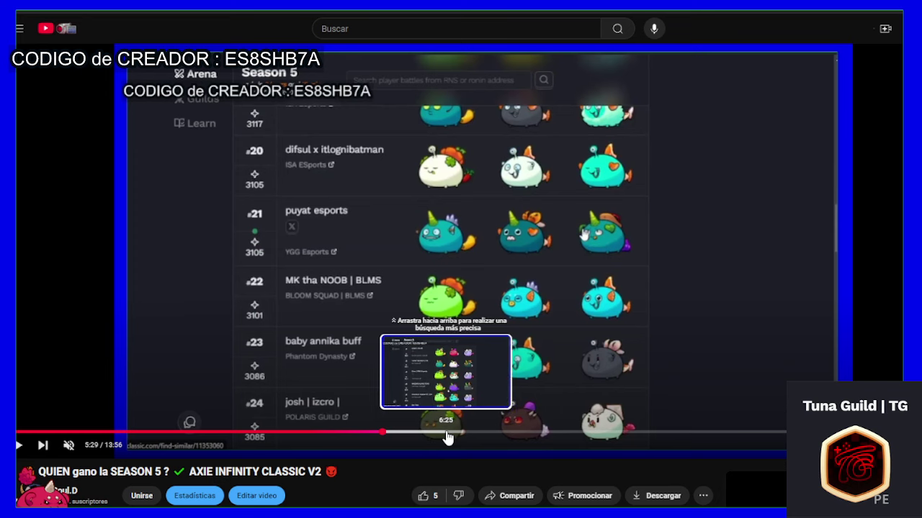
pyautogui.click(445, 432)
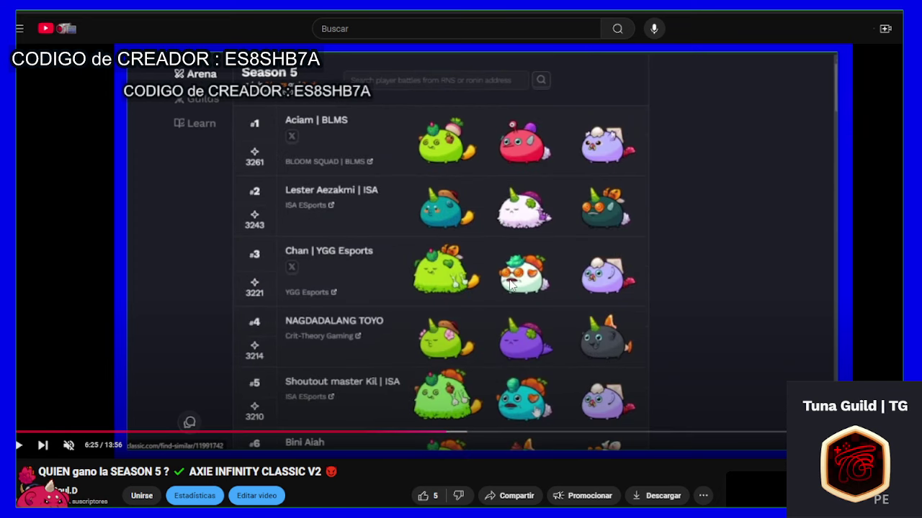
pyautogui.click(464, 434)
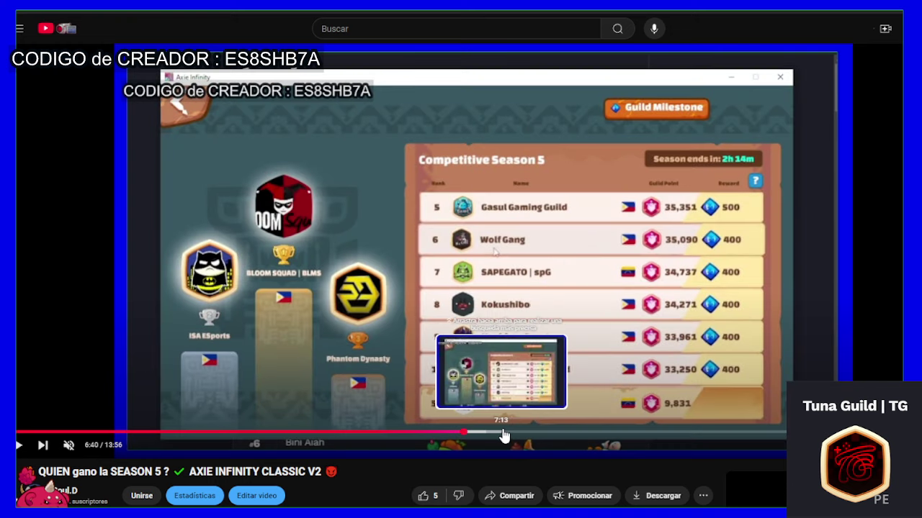
pyautogui.click(502, 434)
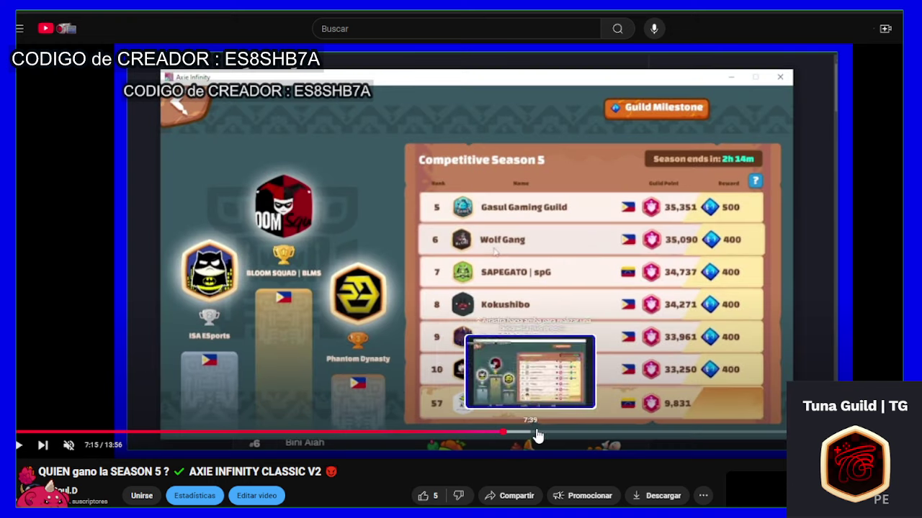
pyautogui.click(542, 433)
pyautogui.click(572, 434)
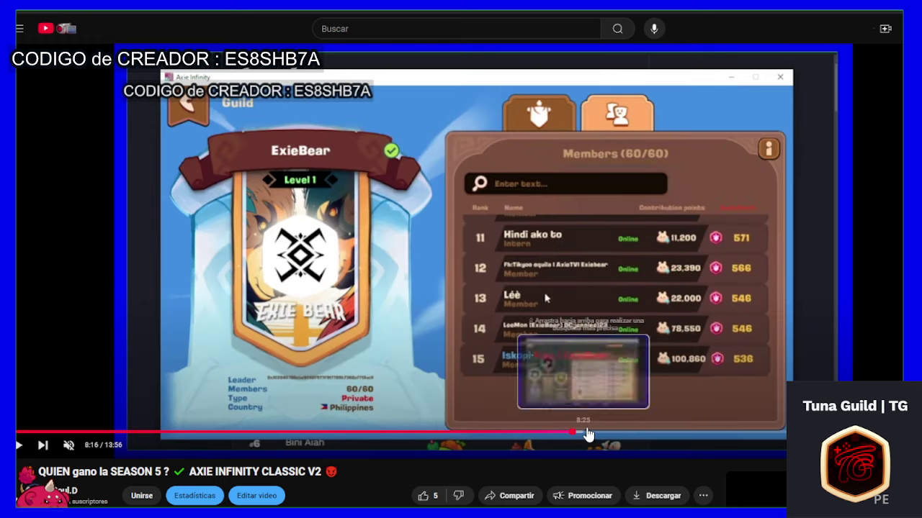
# - Skip on through the guild member lists to 12:02, and seek back to the Season 5 leaderboard teams around 4:51
pyautogui.click(601, 434)
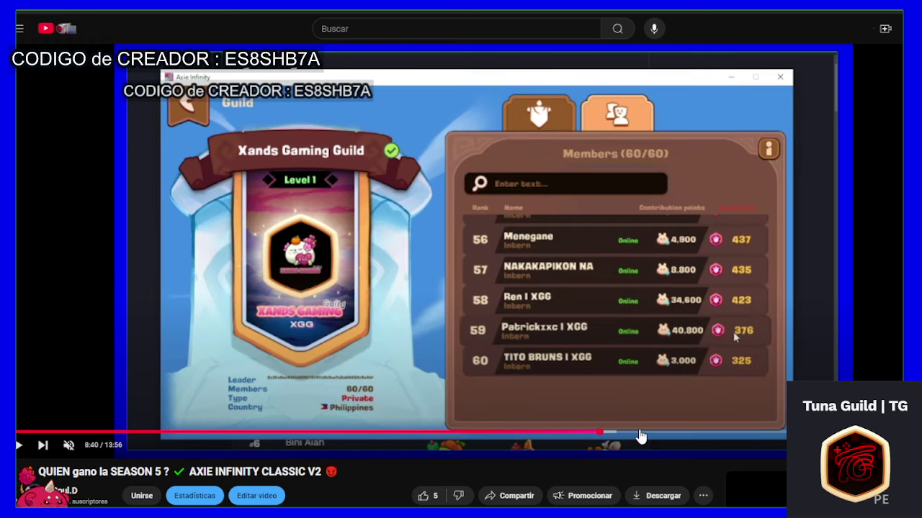
pyautogui.click(671, 435)
pyautogui.click(697, 434)
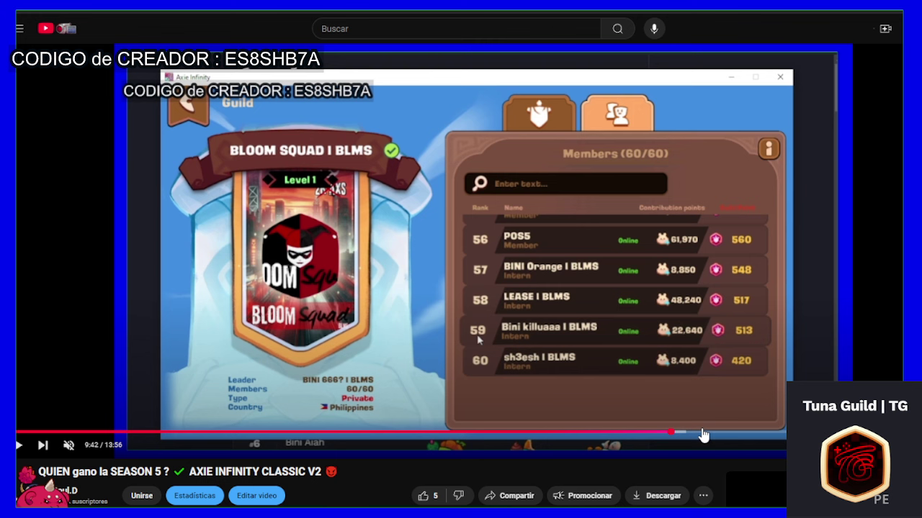
pyautogui.click(727, 435)
pyautogui.click(753, 434)
pyautogui.click(784, 434)
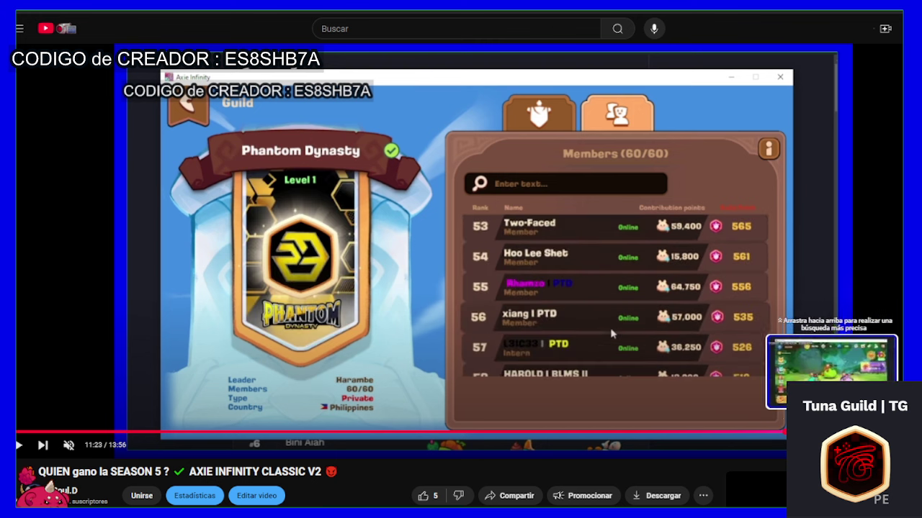
pyautogui.click(821, 434)
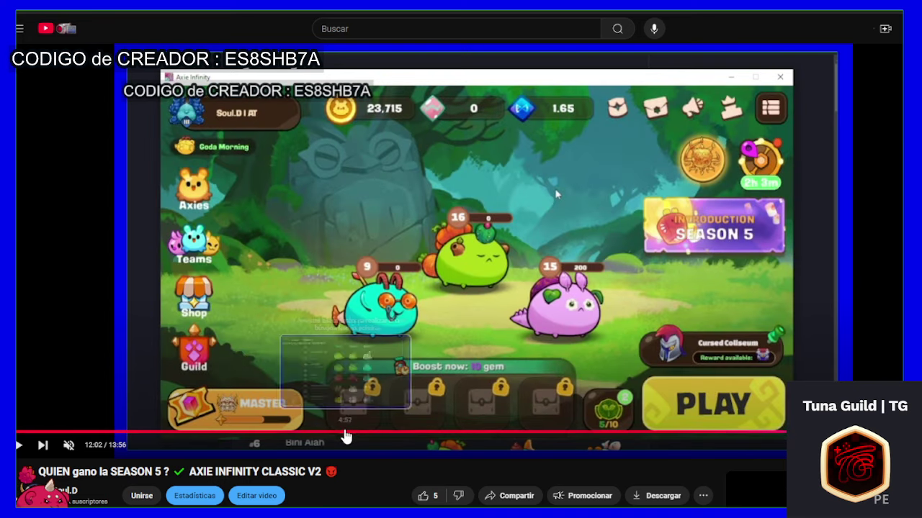
pyautogui.click(344, 435)
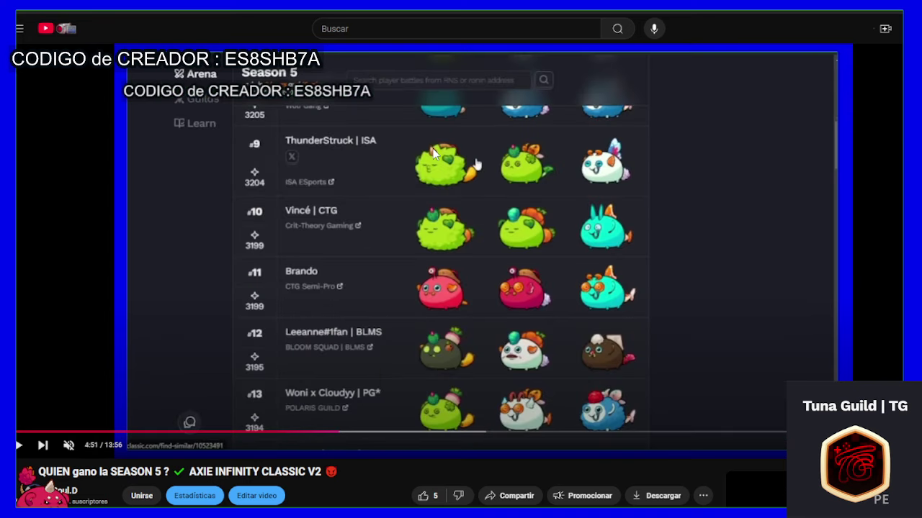
pyautogui.click(360, 434)
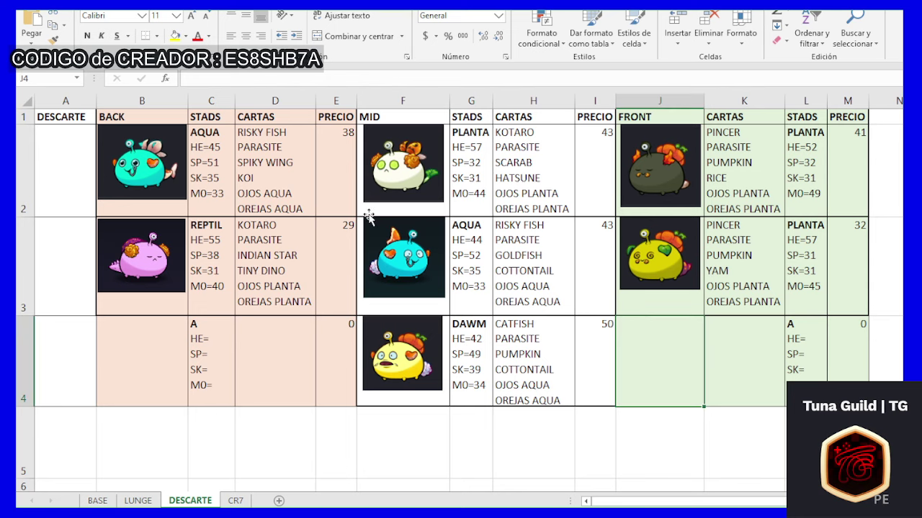
# - In the DESCARTE sheet, review the row 2 MID plant axie and its stats, and compare the two FRONT plant axies
pyautogui.click(401, 176)
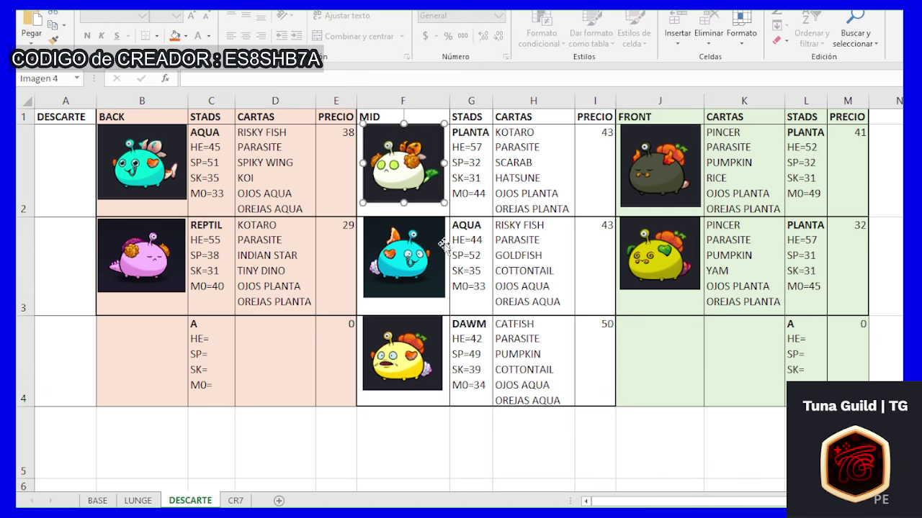
pyautogui.click(478, 163)
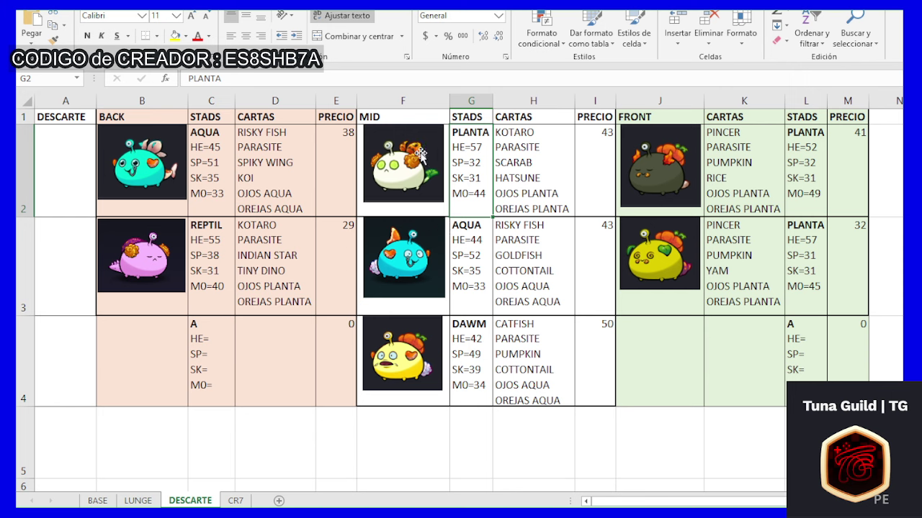
pyautogui.click(663, 248)
pyautogui.click(676, 156)
pyautogui.click(684, 268)
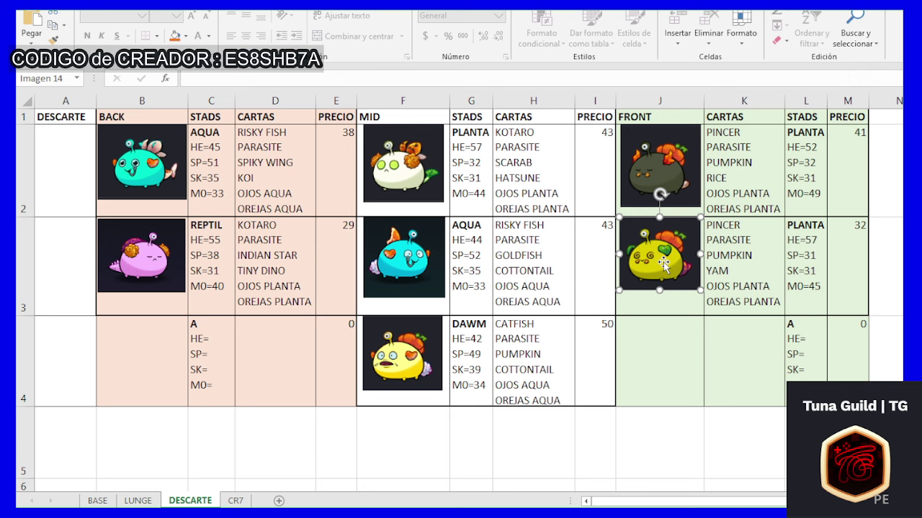
# - Compare the FRONT plant axie in row 3 of the CR7 sheet with the one in the DESCARTE sheet
pyautogui.click(235, 501)
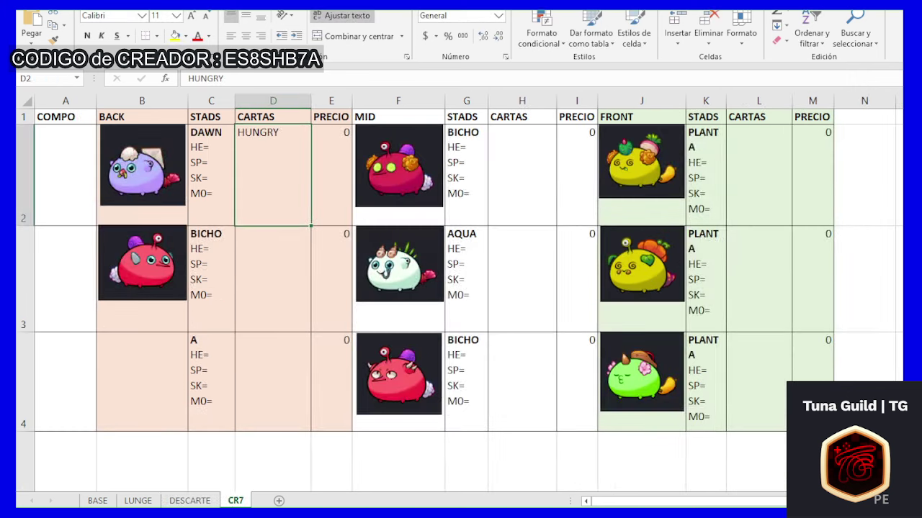
pyautogui.click(190, 500)
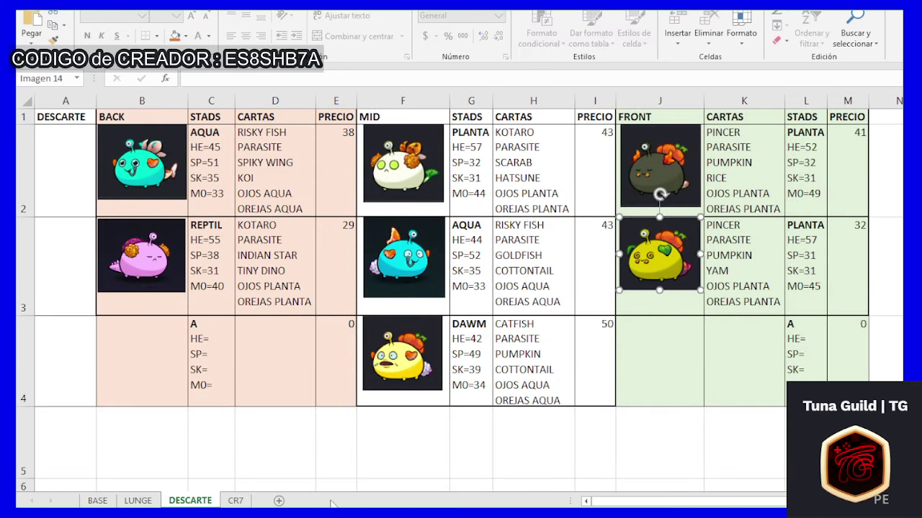
pyautogui.click(236, 501)
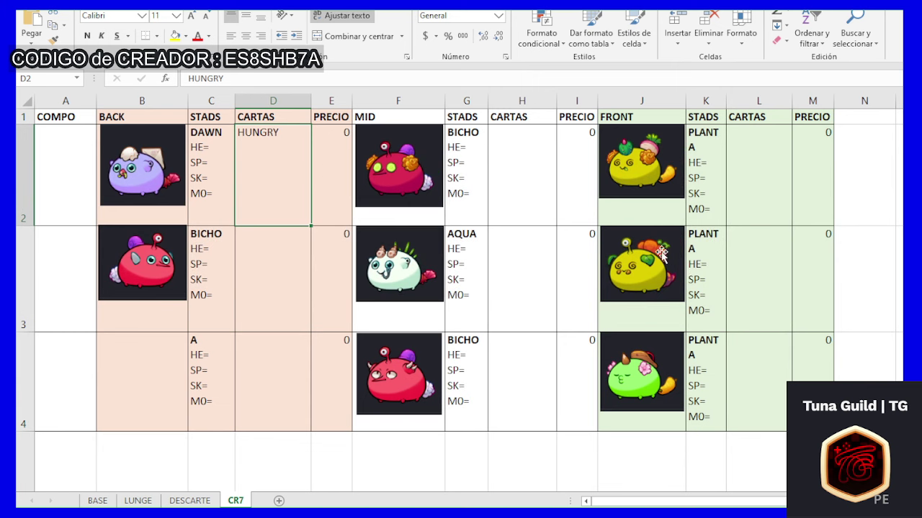
pyautogui.click(190, 501)
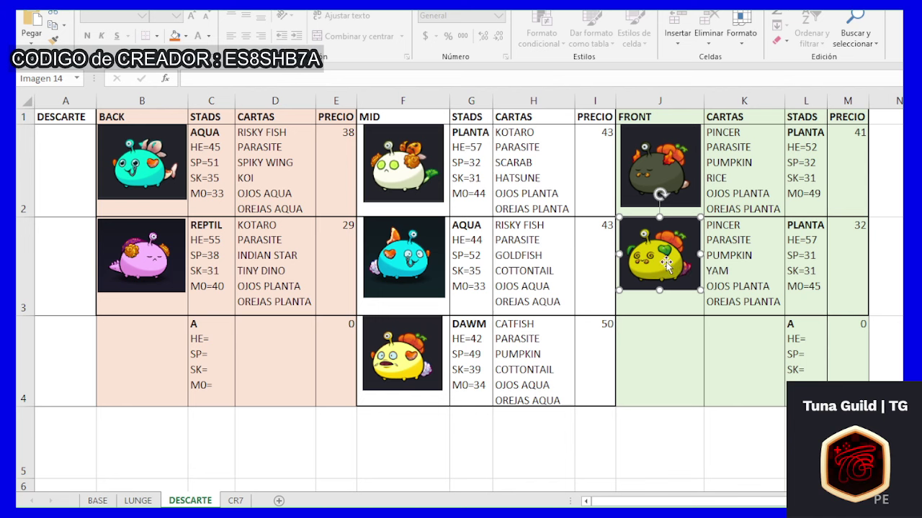
# - Review the row 2 FRONT plant axie and its cards in the DESCARTE sheet
pyautogui.click(680, 171)
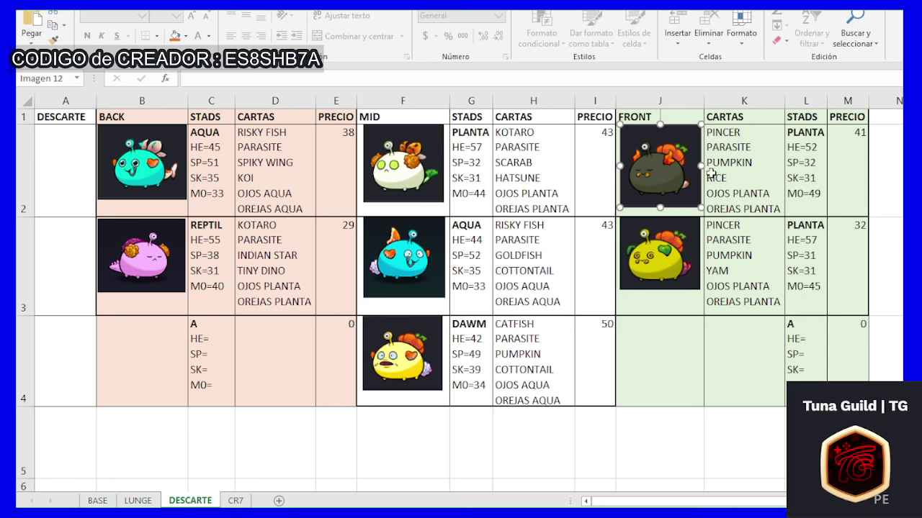
pyautogui.click(728, 199)
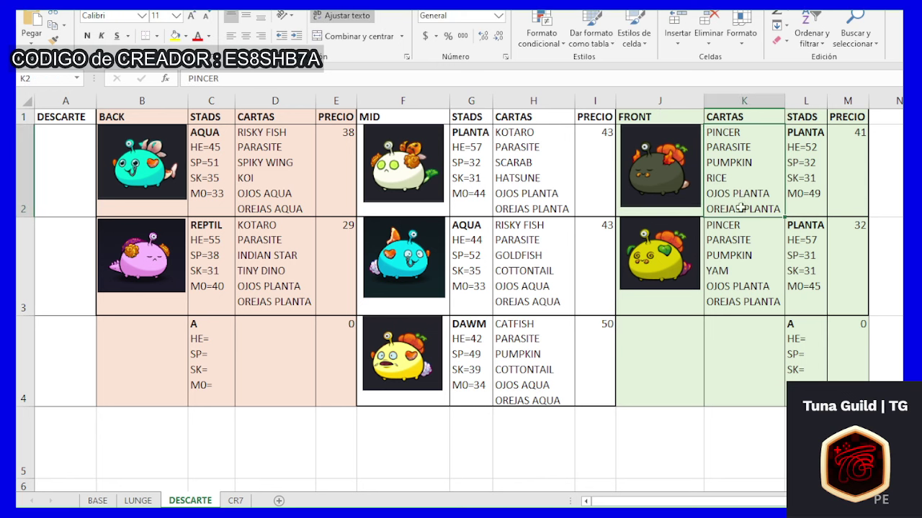
pyautogui.click(668, 166)
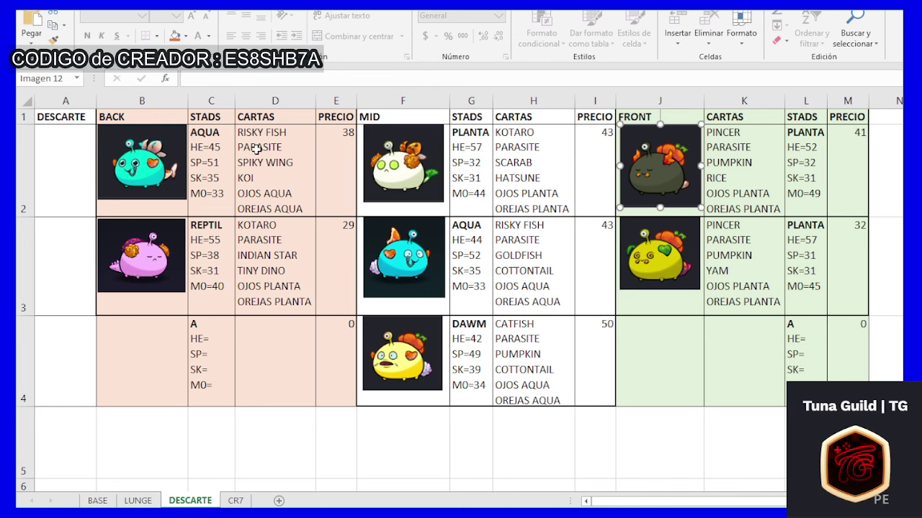
# - Review the row 3 BACK reptile axie and the three MID axies in the DESCARTE sheet
pyautogui.click(141, 259)
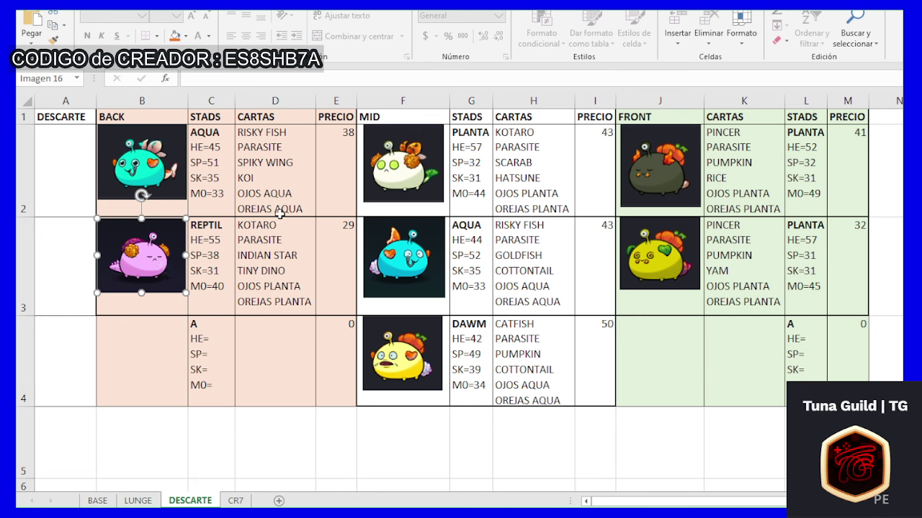
pyautogui.click(400, 174)
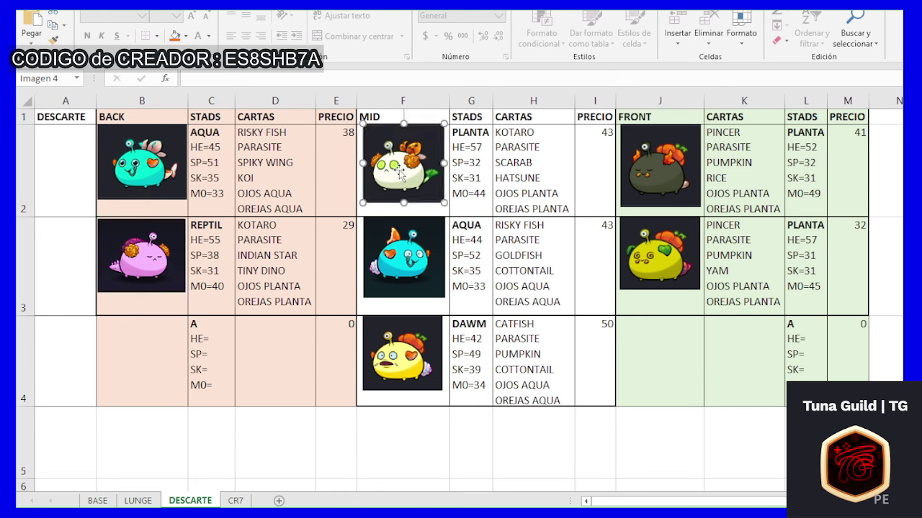
pyautogui.click(408, 262)
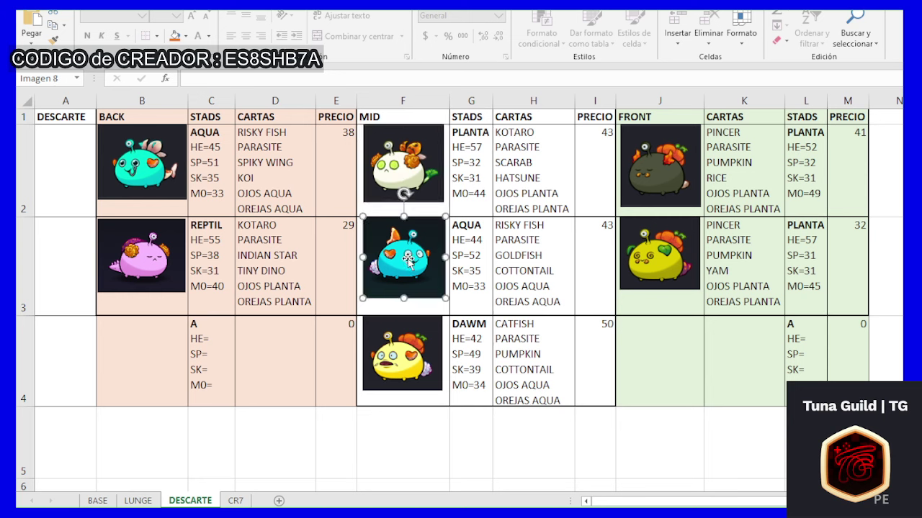
pyautogui.click(416, 352)
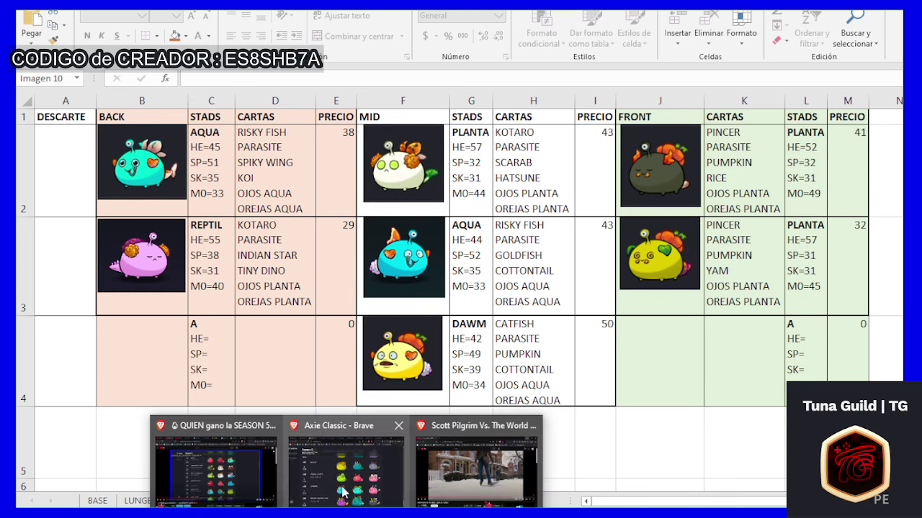
# - Switch to the Axie Classic Season 6 leaderboard and examine the team compositions from around rank 40 up to rank 1
pyautogui.click(346, 493)
pyautogui.scroll(1, 426, 391)
pyautogui.scroll(15, 426, 391)
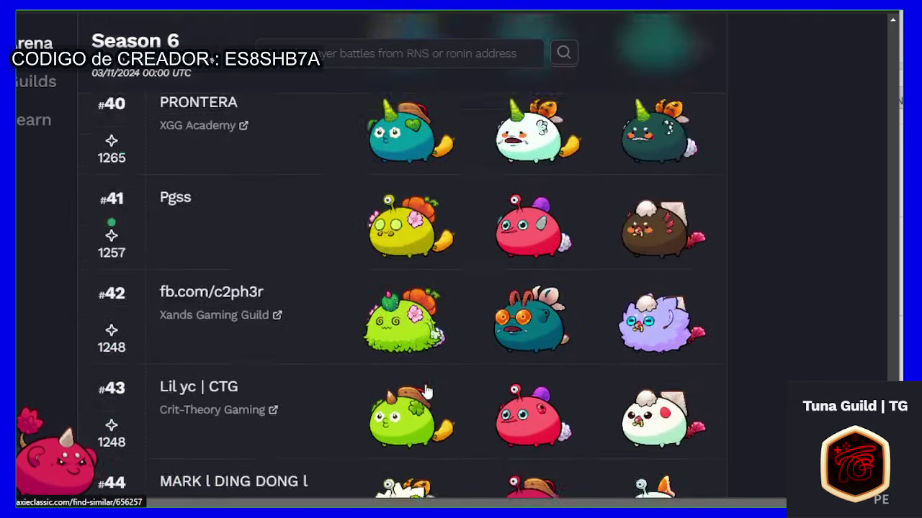
pyautogui.scroll(10, 426, 391)
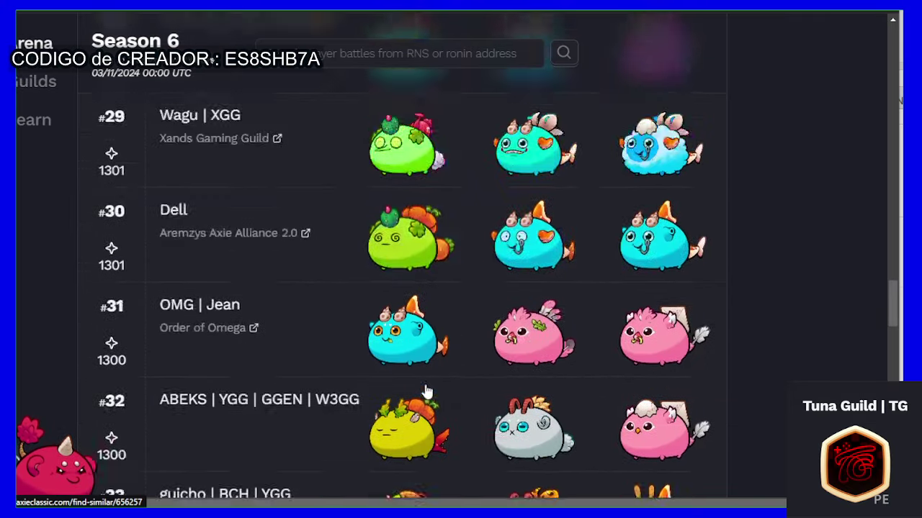
pyautogui.scroll(10, 426, 391)
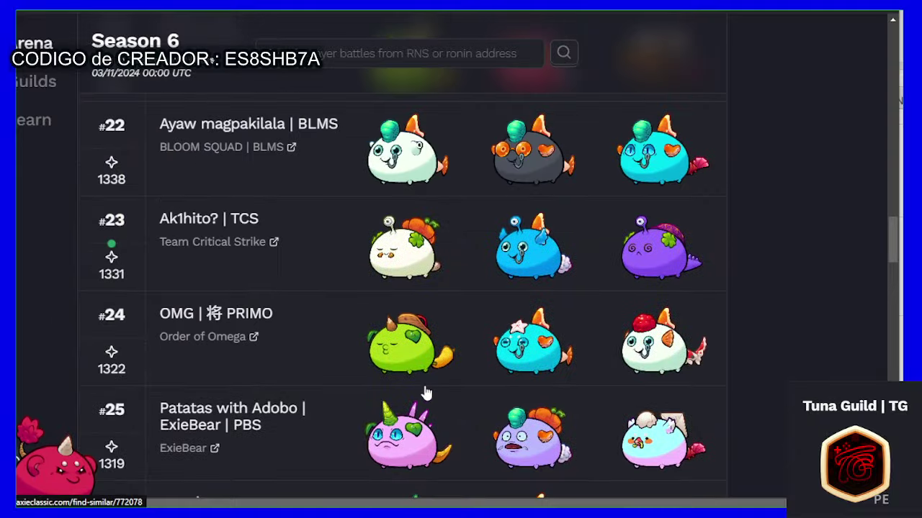
pyautogui.scroll(10, 427, 391)
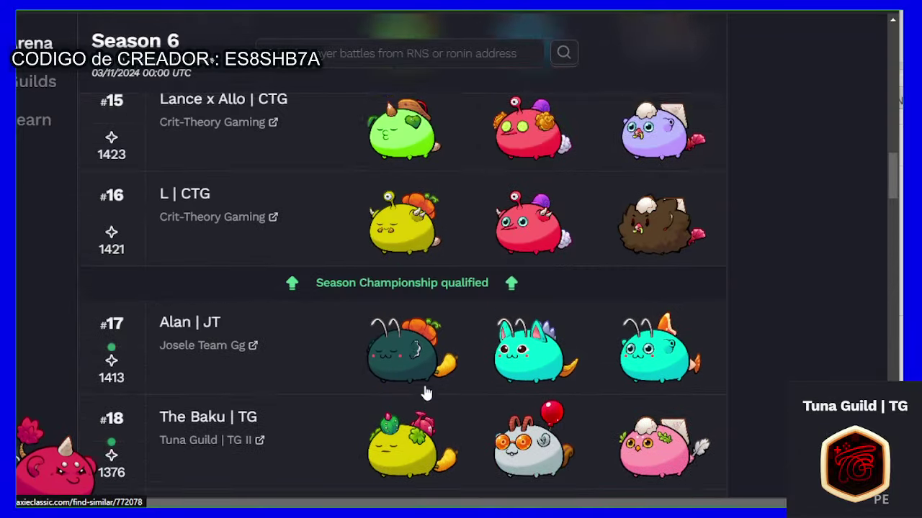
pyautogui.scroll(1, 426, 391)
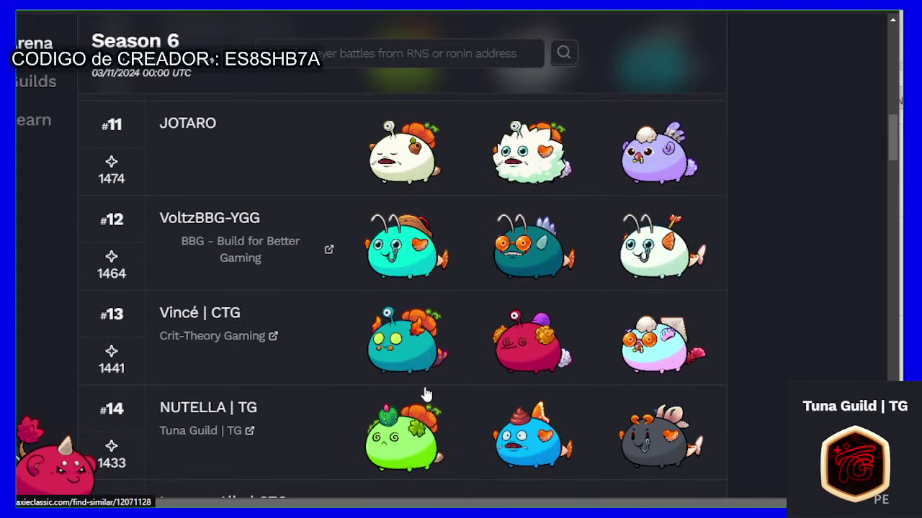
pyautogui.scroll(3, 426, 392)
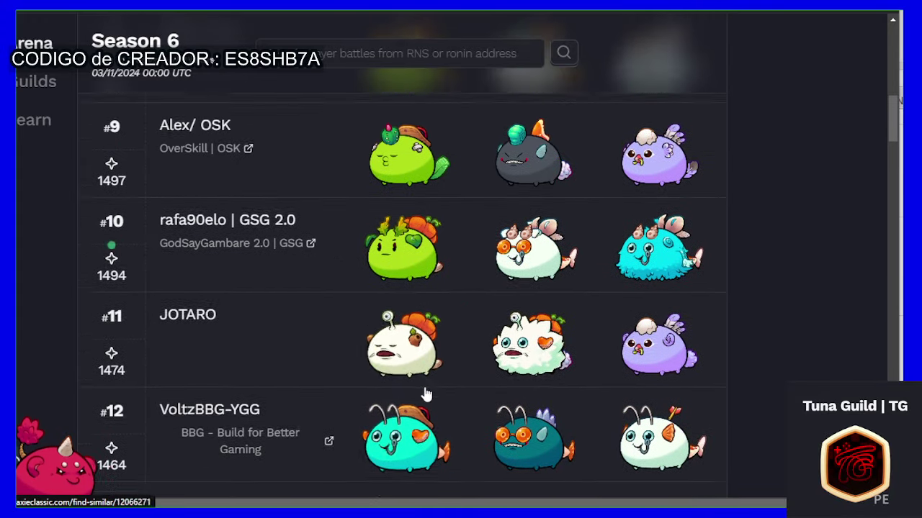
pyautogui.scroll(-2, 446, 360)
pyautogui.scroll(4, 403, 350)
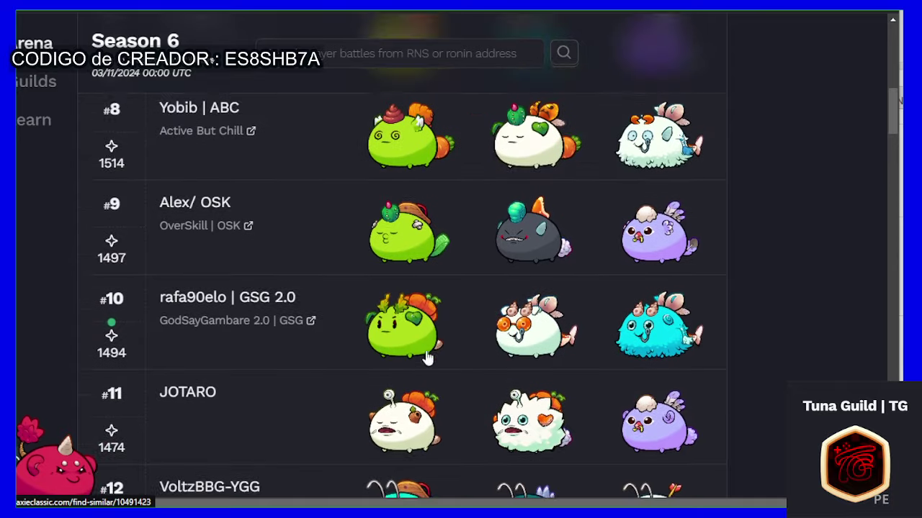
pyautogui.scroll(5, 430, 358)
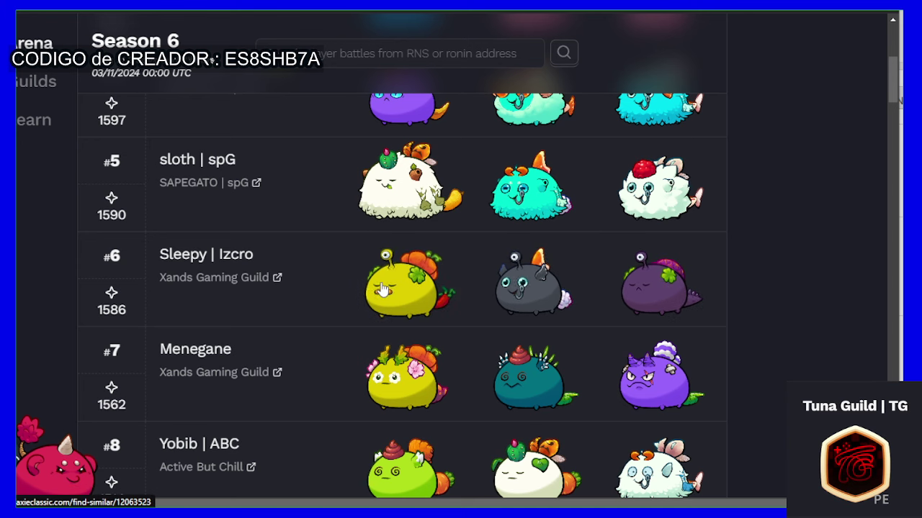
pyautogui.scroll(6, 533, 337)
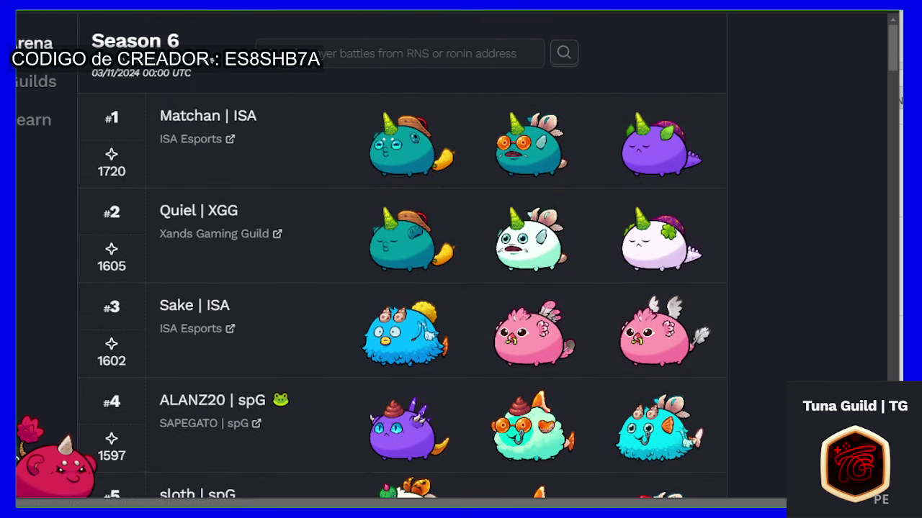
# - Switch to the Season 5 winners video and seek back through it to examine the leaderboard's top-ranked teams
pyautogui.moveTo(226, 504)
pyautogui.click(216, 468)
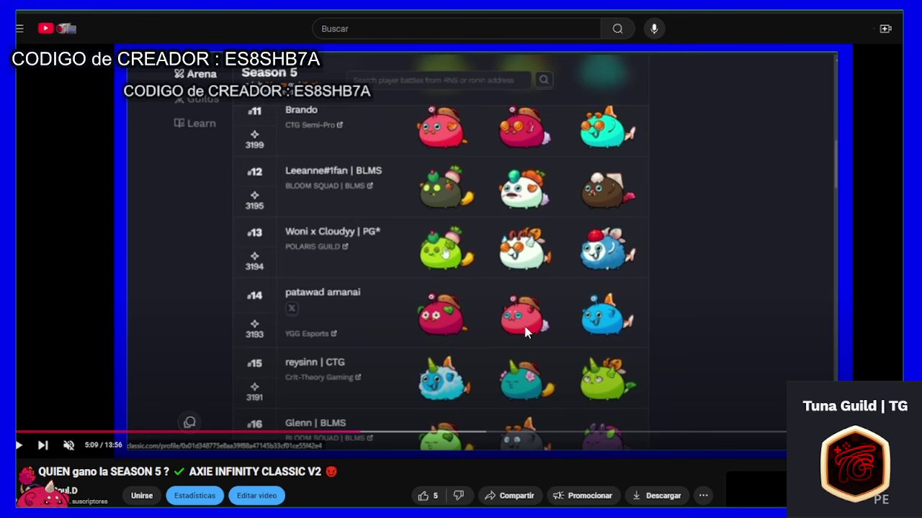
pyautogui.moveTo(322, 437); pyautogui.dragTo(317, 435)
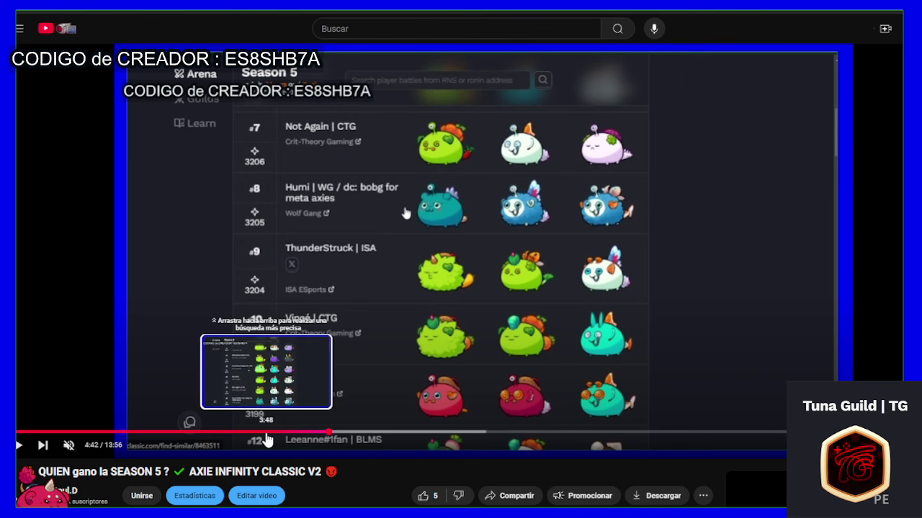
pyautogui.click(245, 436)
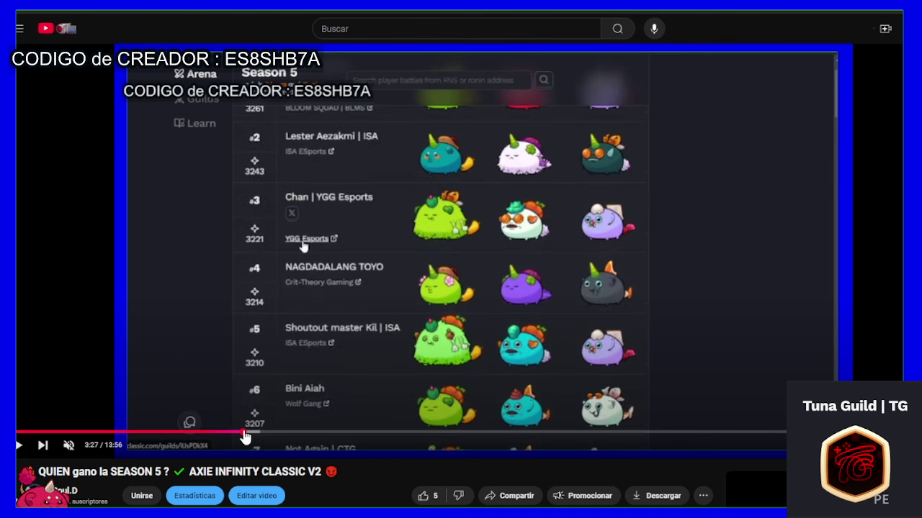
pyautogui.click(227, 436)
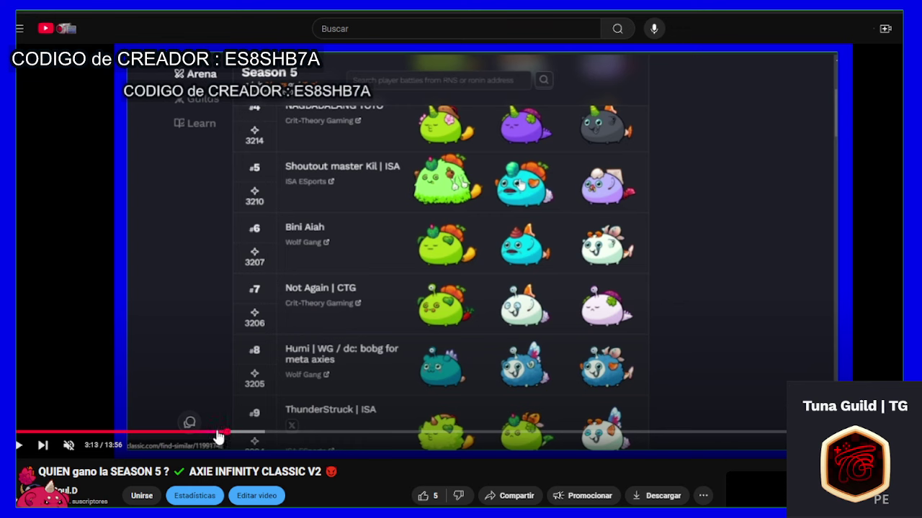
pyautogui.click(190, 436)
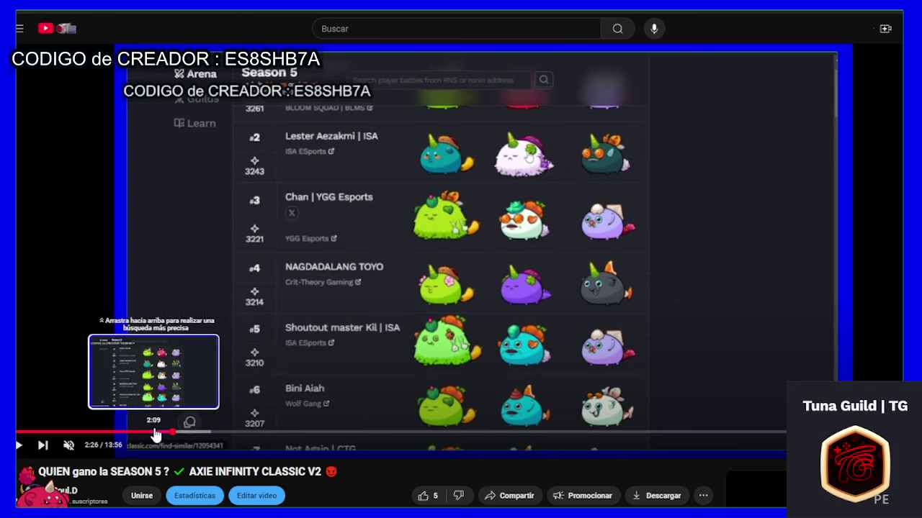
pyautogui.click(152, 436)
pyautogui.click(139, 437)
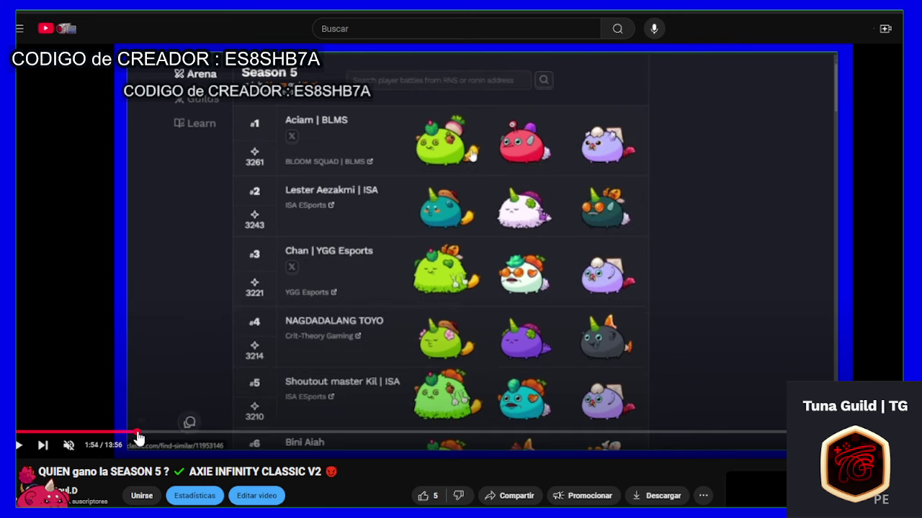
pyautogui.click(124, 436)
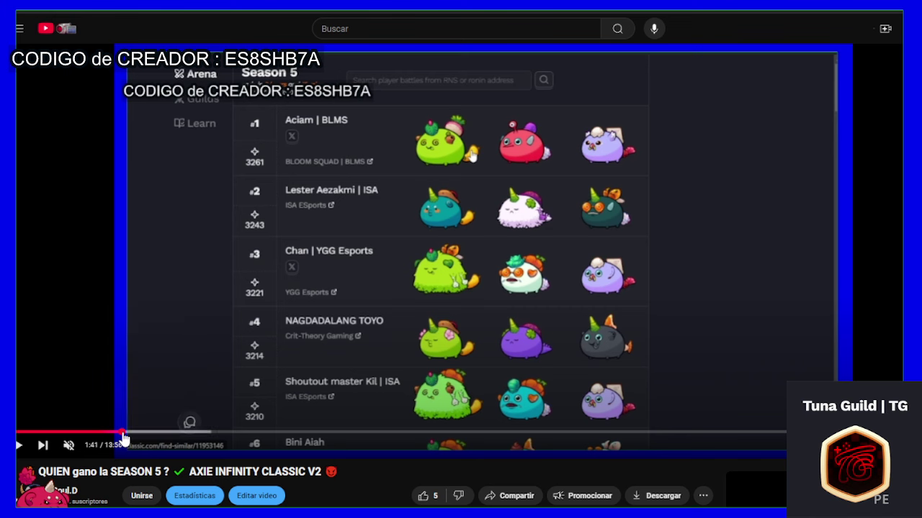
pyautogui.click(94, 437)
# - Skip the Season 5 video forward to 5:37 and pause it on the teams ranked 28 to 33
pyautogui.click(301, 434)
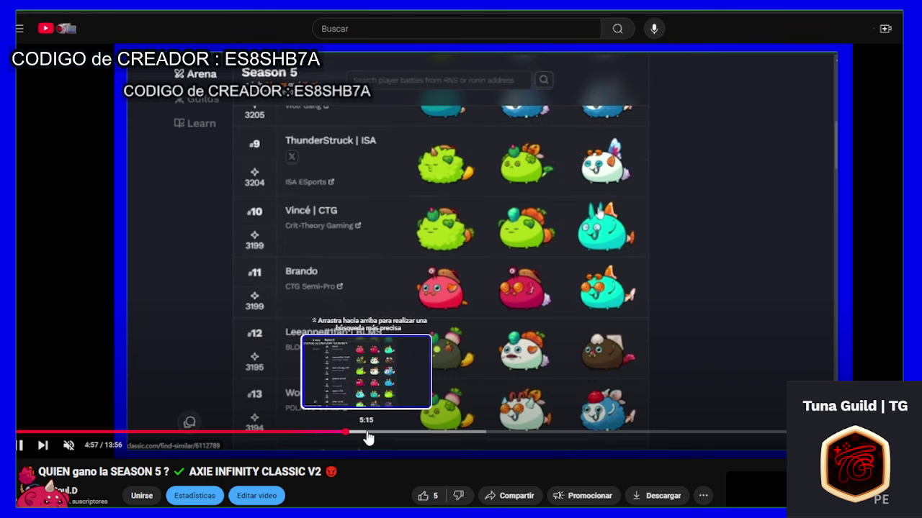
pyautogui.click(371, 435)
pyautogui.click(391, 434)
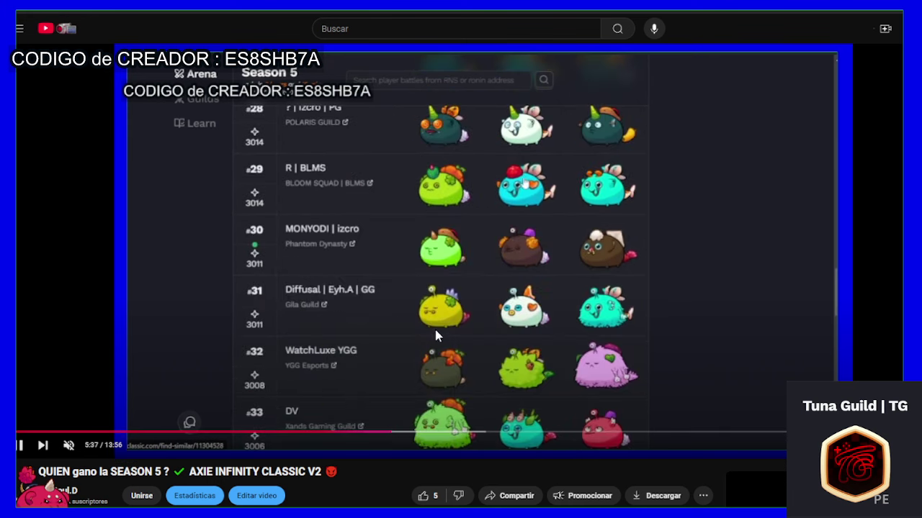
pyautogui.click(443, 329)
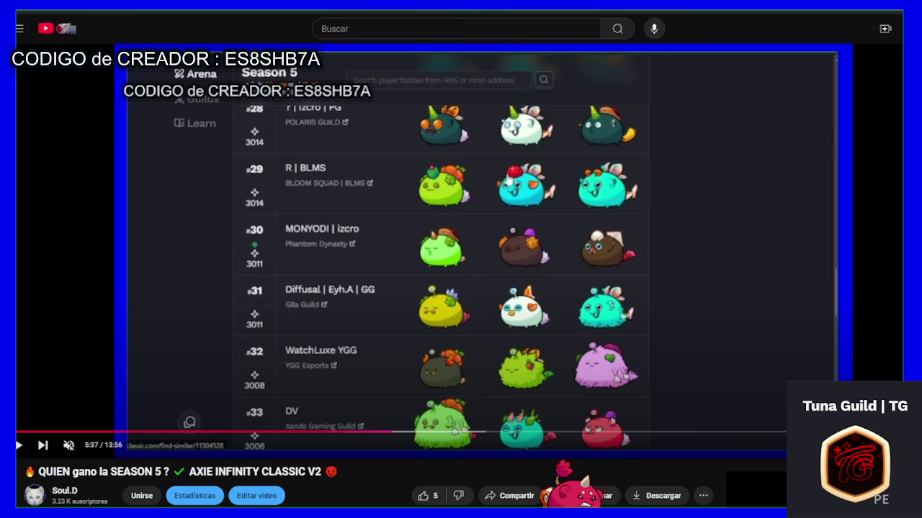
# - Switch to the Axie Infinity marketplace and browse its axie collection and filter options
pyautogui.click(350, 469)
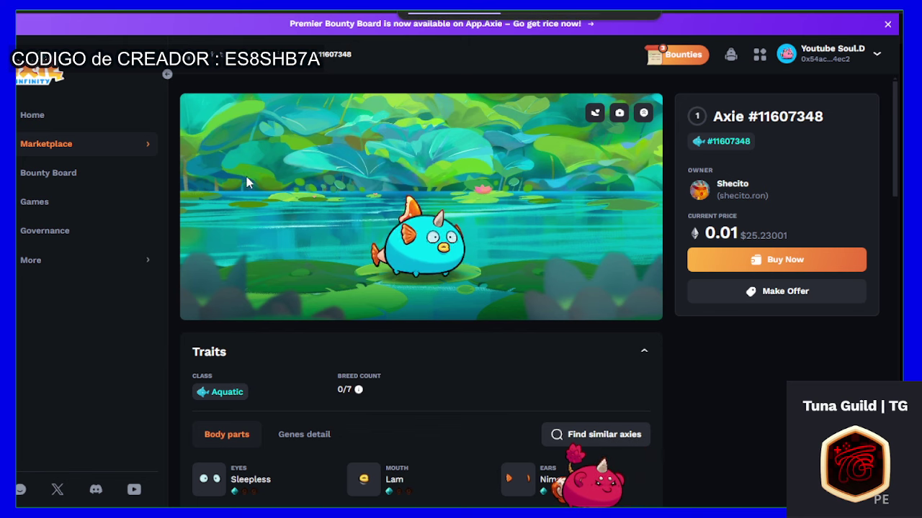
pyautogui.click(46, 144)
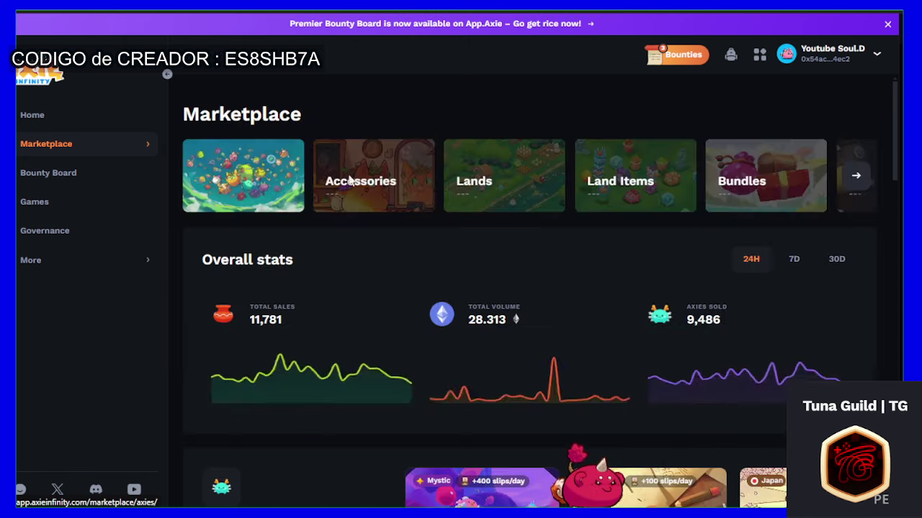
pyautogui.scroll(-4, 312, 206)
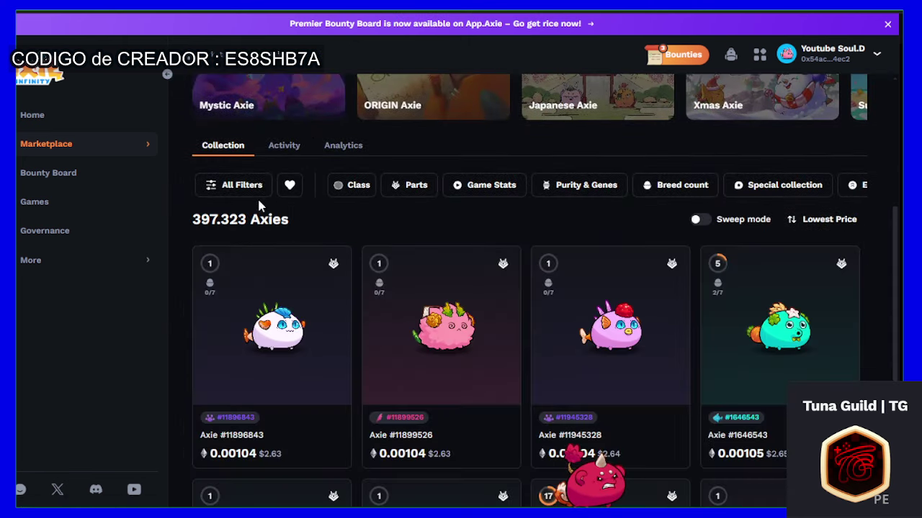
pyautogui.click(253, 190)
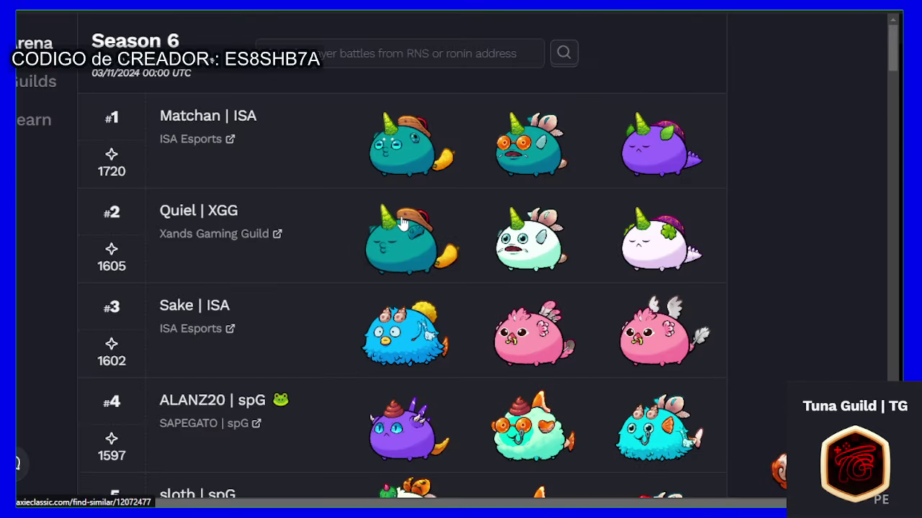
# - From the Season 6 leaderboard, find marketplace axies similar to the first axie of the rank 1 team, without preserving any stats
pyautogui.scroll(-2, 403, 224)
pyautogui.scroll(2, 403, 224)
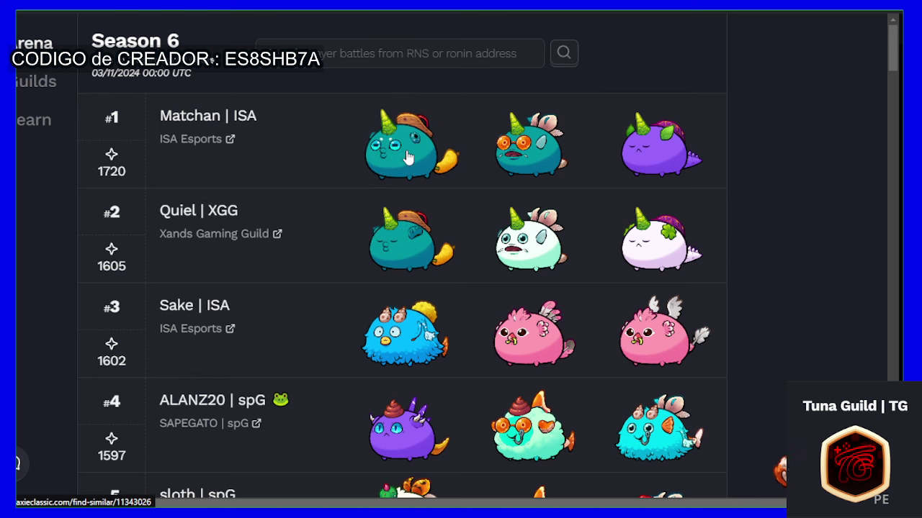
pyautogui.click(408, 158)
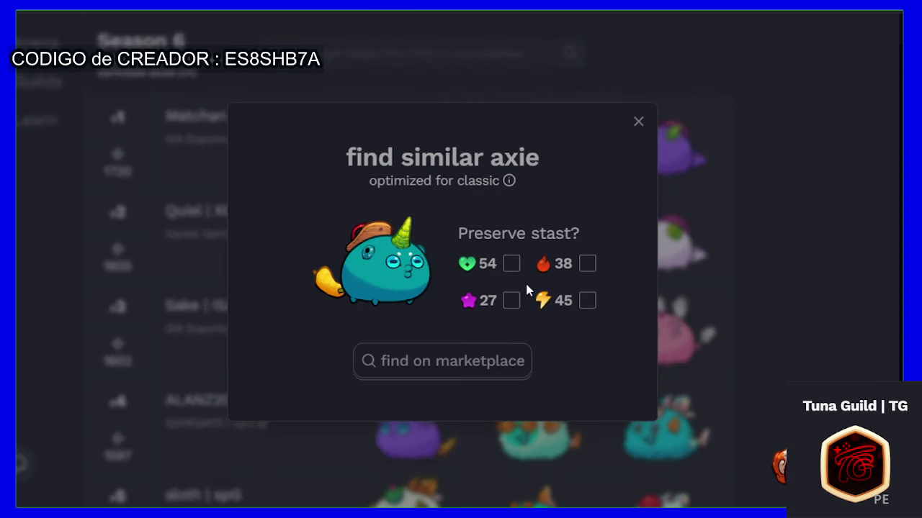
pyautogui.click(463, 364)
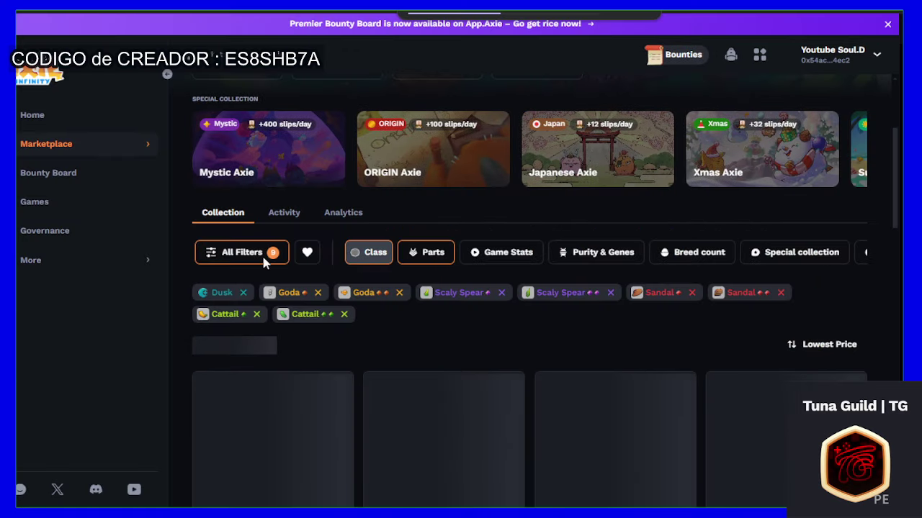
# - Replace the Dusk class filter with Plant while keeping the selected part filters for the marketplace axies
pyautogui.scroll(-2, 248, 216)
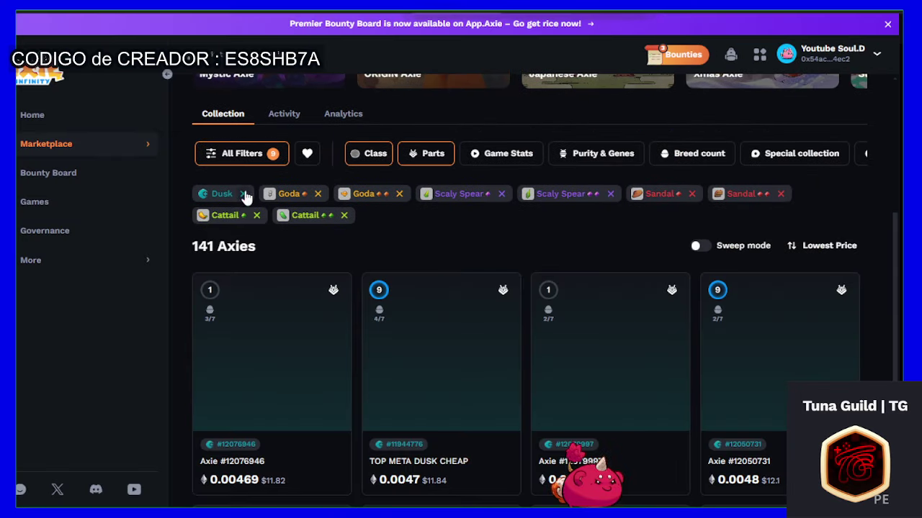
pyautogui.click(243, 194)
pyautogui.click(242, 153)
pyautogui.scroll(-3, 716, 324)
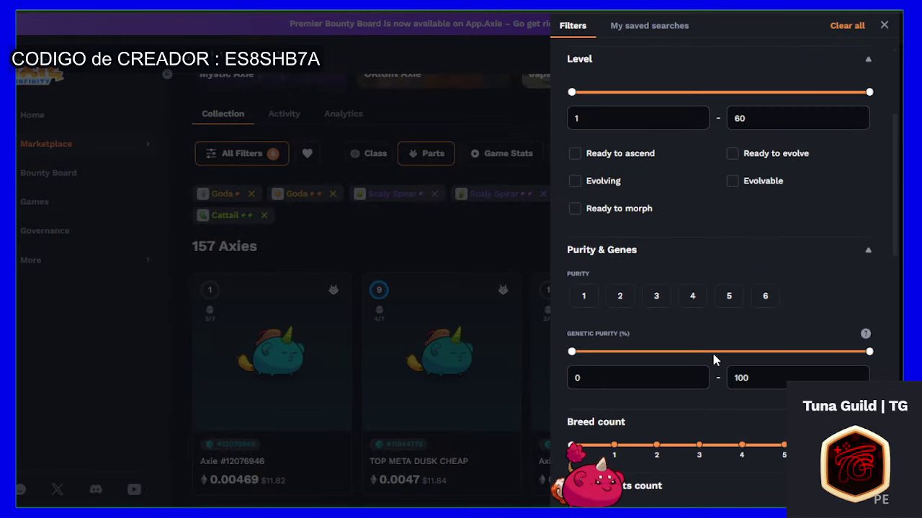
pyautogui.scroll(-10, 715, 360)
pyautogui.scroll(5, 699, 373)
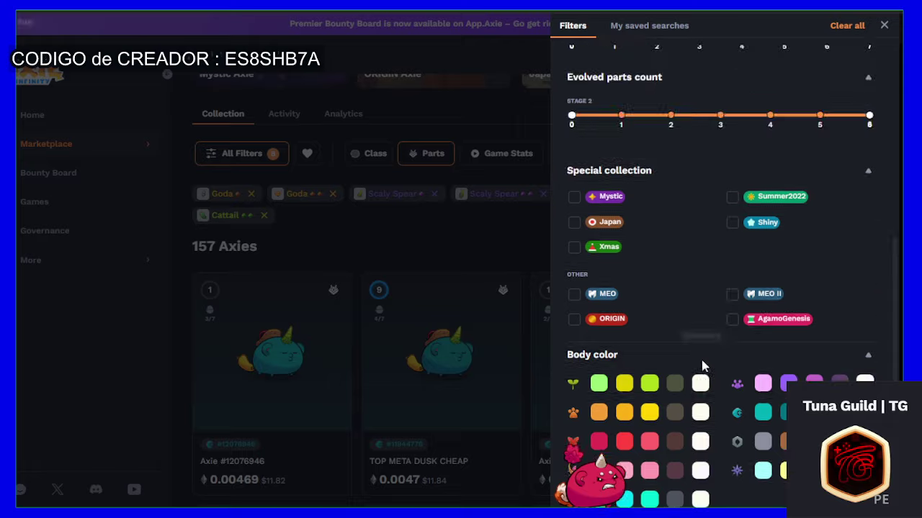
pyautogui.scroll(8, 702, 368)
pyautogui.click(706, 198)
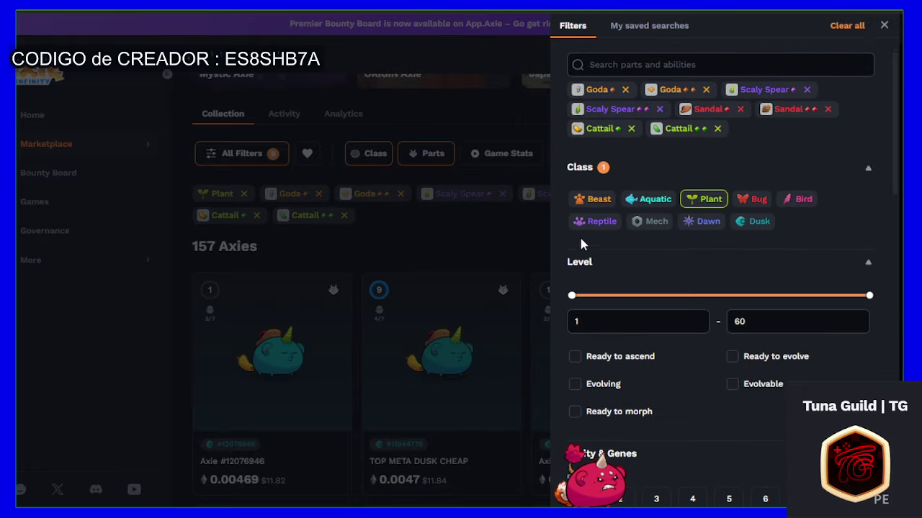
# - Remove the Scaly Spear part filters and include the Parasite part in the marketplace search
pyautogui.click(657, 108)
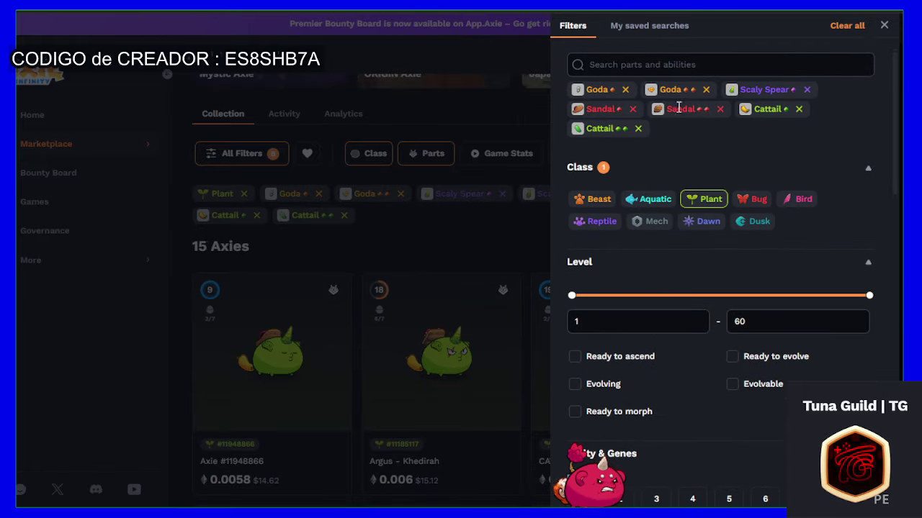
pyautogui.click(686, 66)
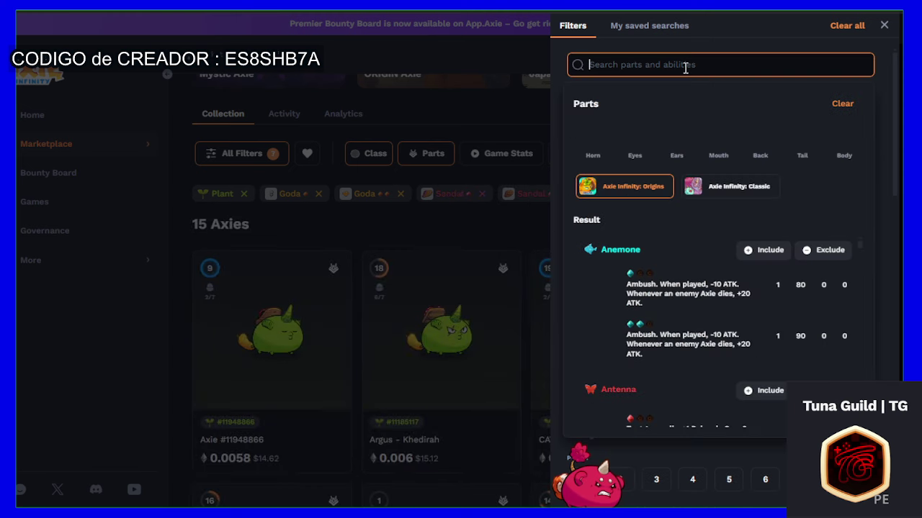
pyautogui.write('PARA')
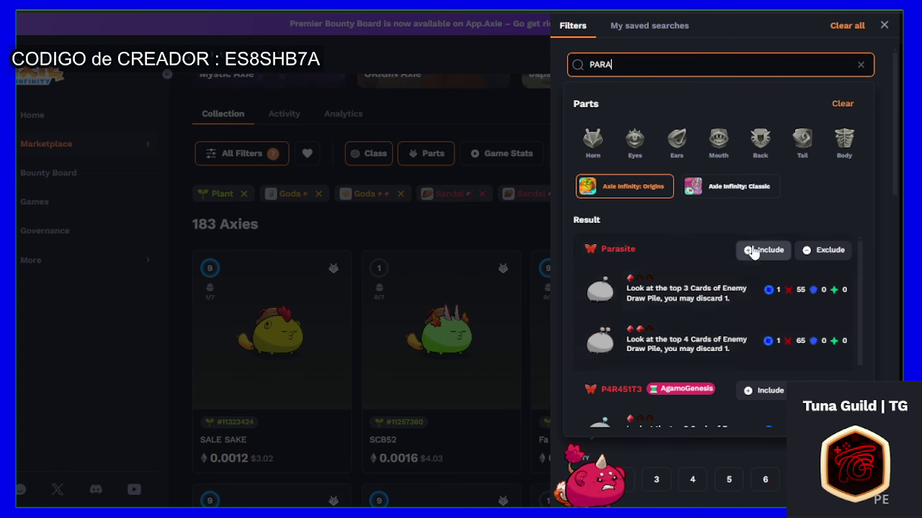
pyautogui.click(751, 250)
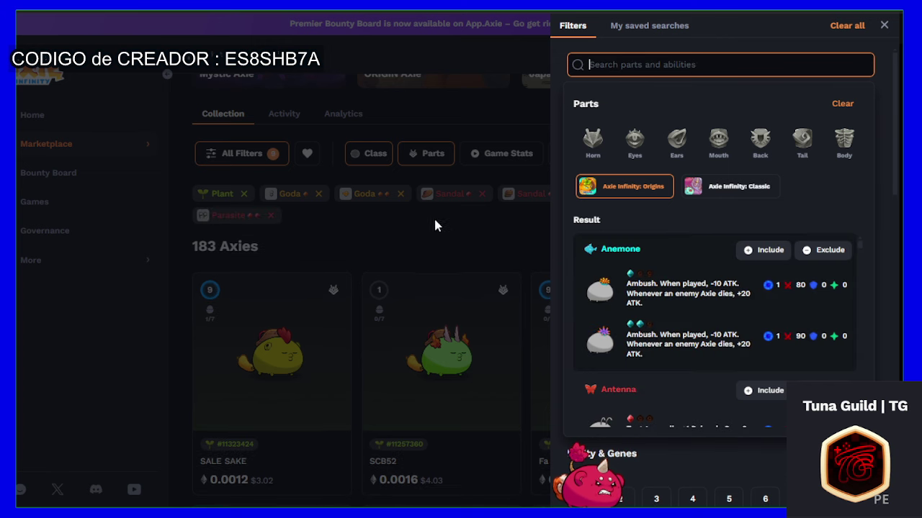
pyautogui.click(423, 230)
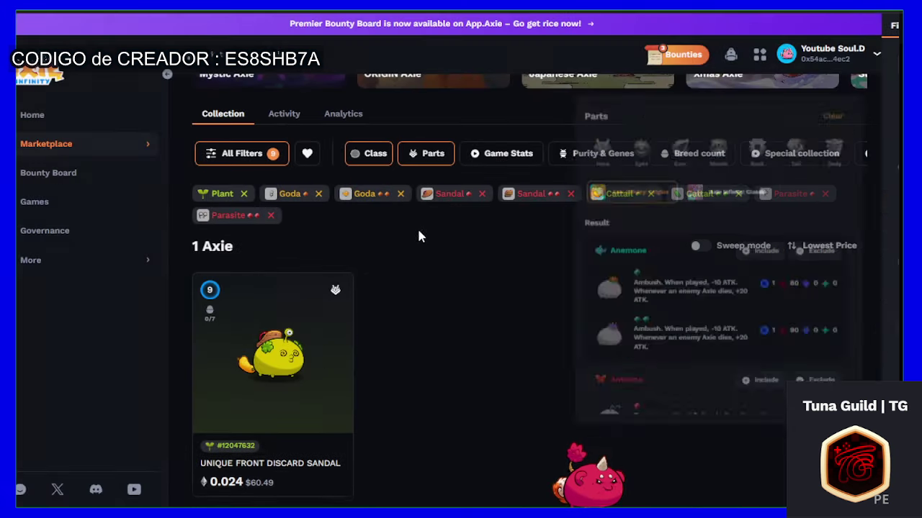
# - Add the Herbivore and Pumpkin parts to the marketplace filters and apply them to the Plant axies
pyautogui.click(245, 154)
pyautogui.click(722, 61)
pyautogui.write('HER')
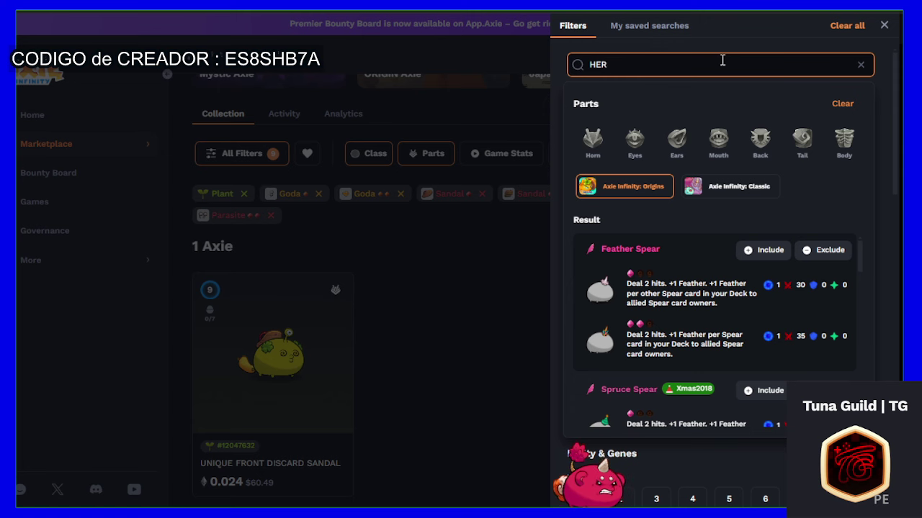
pyautogui.write('BI')
pyautogui.click(754, 252)
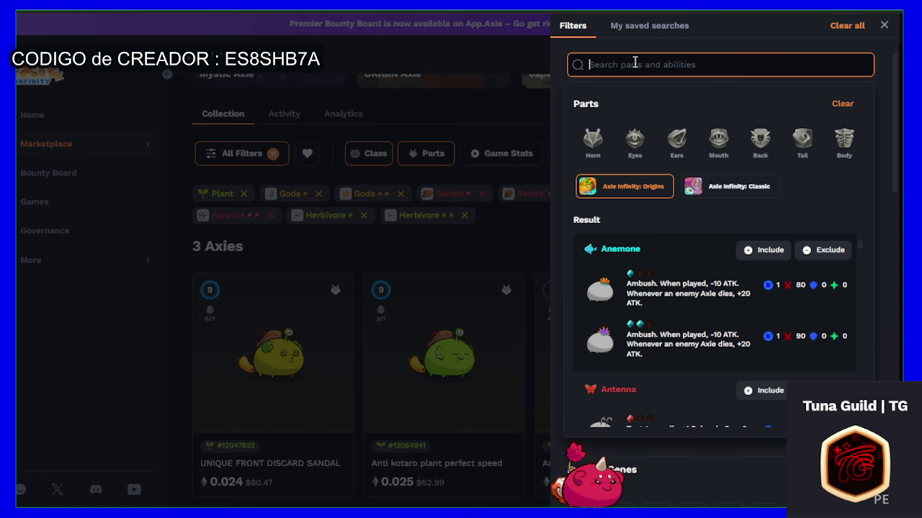
pyautogui.write('PUM')
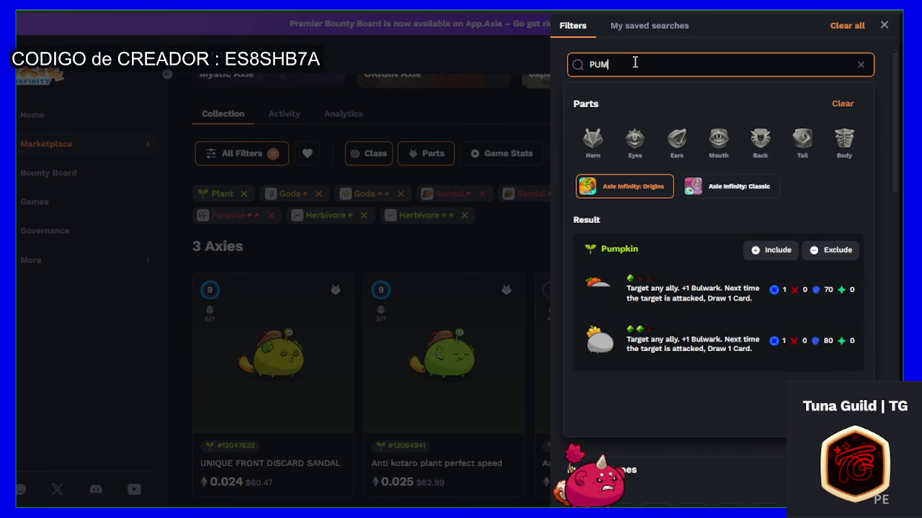
pyautogui.click(754, 251)
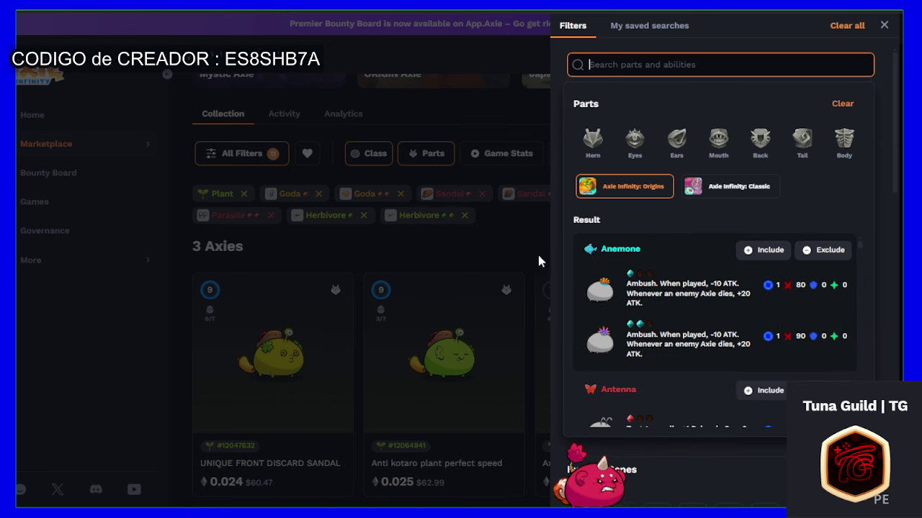
pyautogui.click(429, 256)
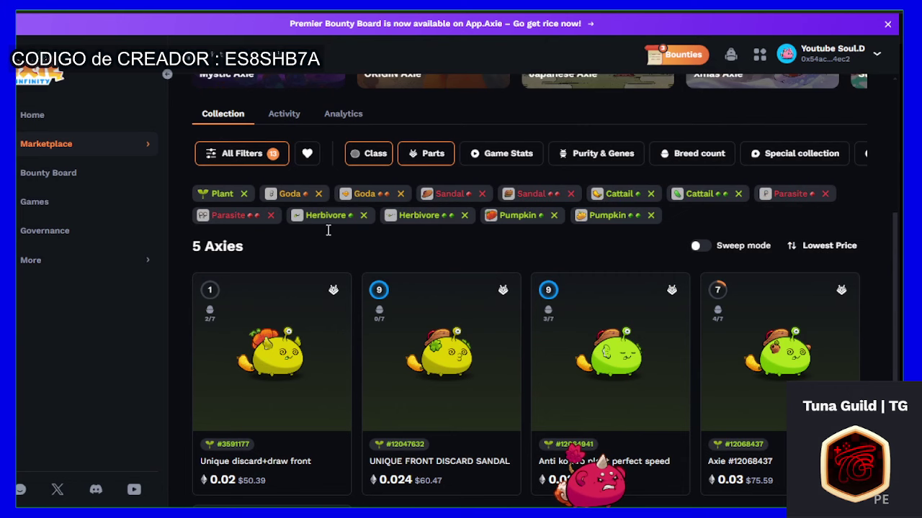
# - Examine the filtered Plant axies, comparing their parts and prices through to the last listing
pyautogui.moveTo(292, 323)
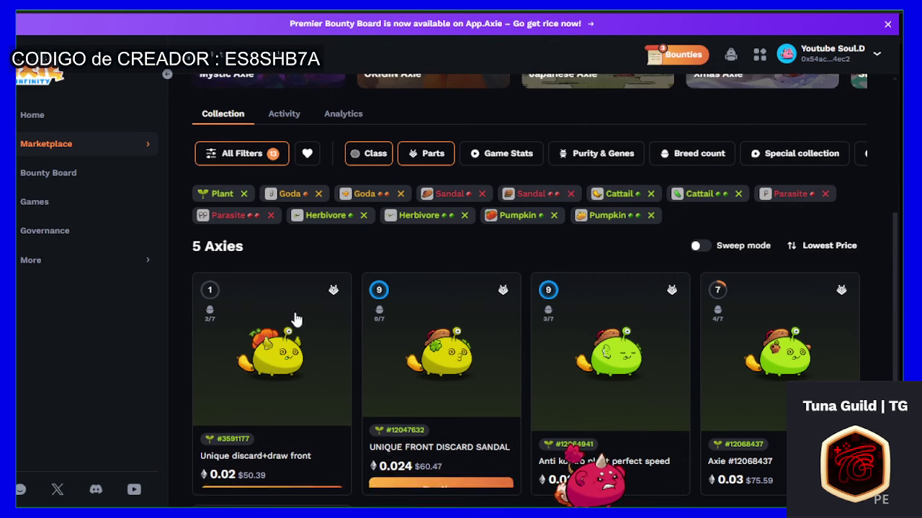
pyautogui.click(239, 154)
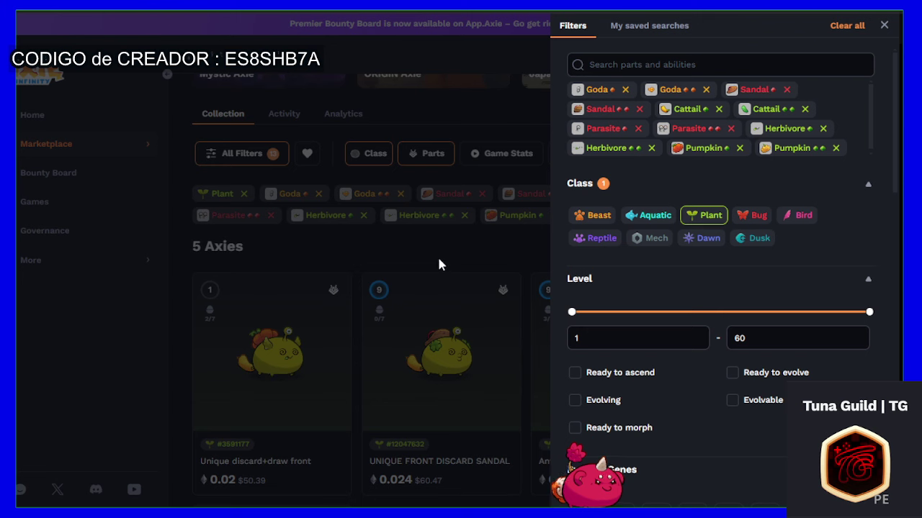
pyautogui.click(416, 266)
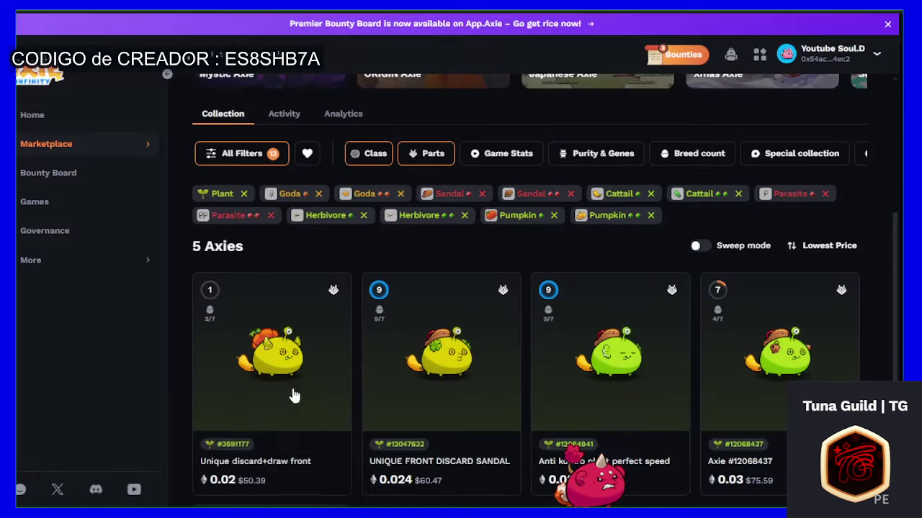
pyautogui.scroll(-1, 294, 391)
pyautogui.scroll(1, 426, 417)
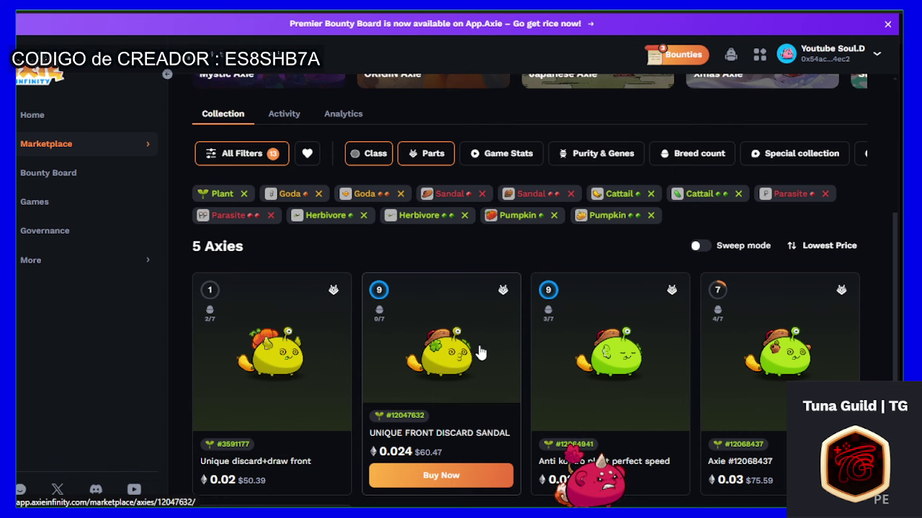
pyautogui.scroll(-1, 481, 352)
pyautogui.scroll(-3, 263, 487)
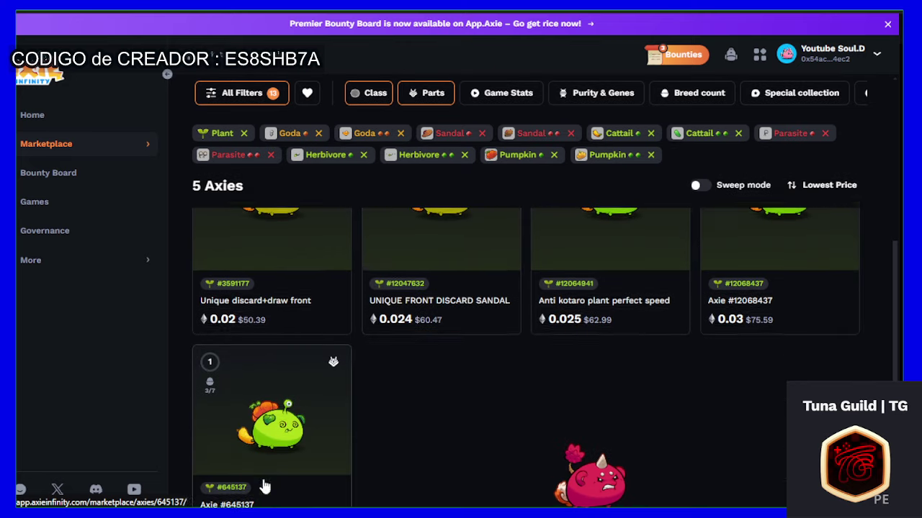
# - Switch from the marketplace to the Season 5 winners video to check the leaderboard teams
pyautogui.moveTo(346, 504)
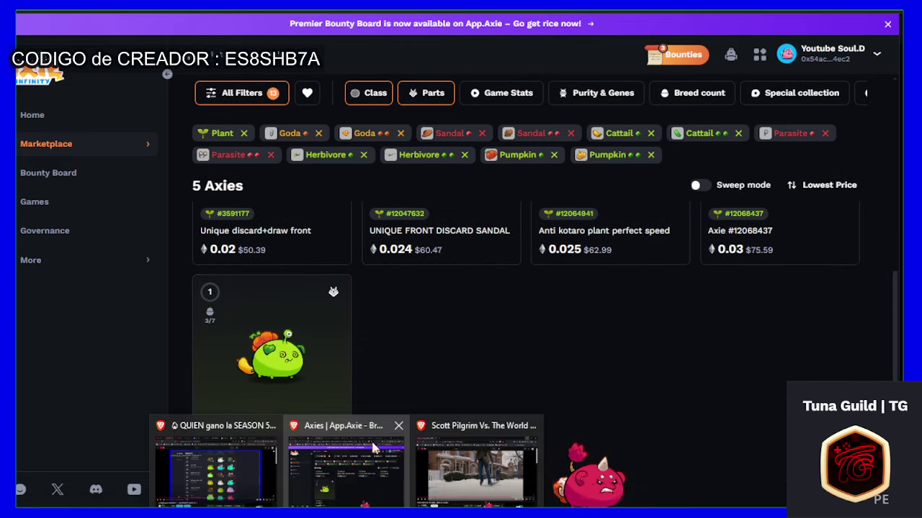
pyautogui.moveTo(426, 471)
pyautogui.click(269, 465)
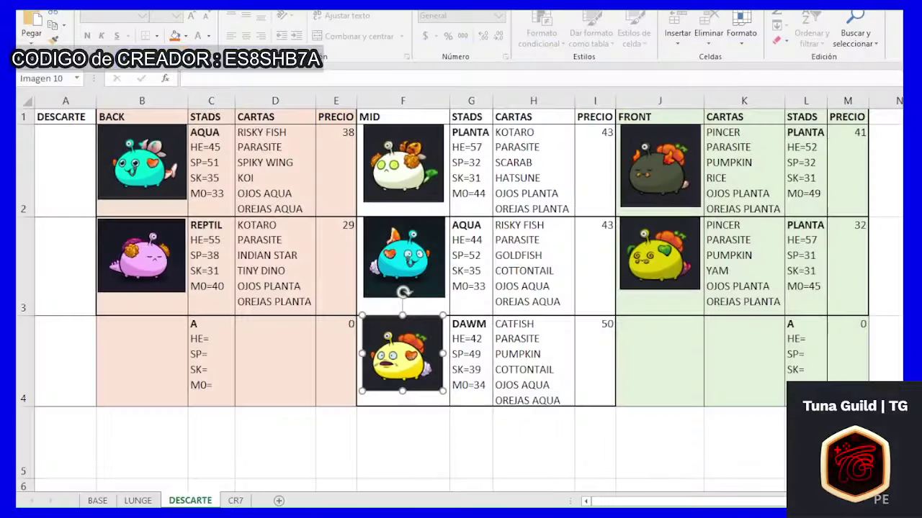
# - Switch to the DESCARTE sheet in Excel and review the back, mid and front axies, selecting their pictures to compare them
pyautogui.click(418, 259)
pyautogui.click(430, 325)
pyautogui.click(345, 513)
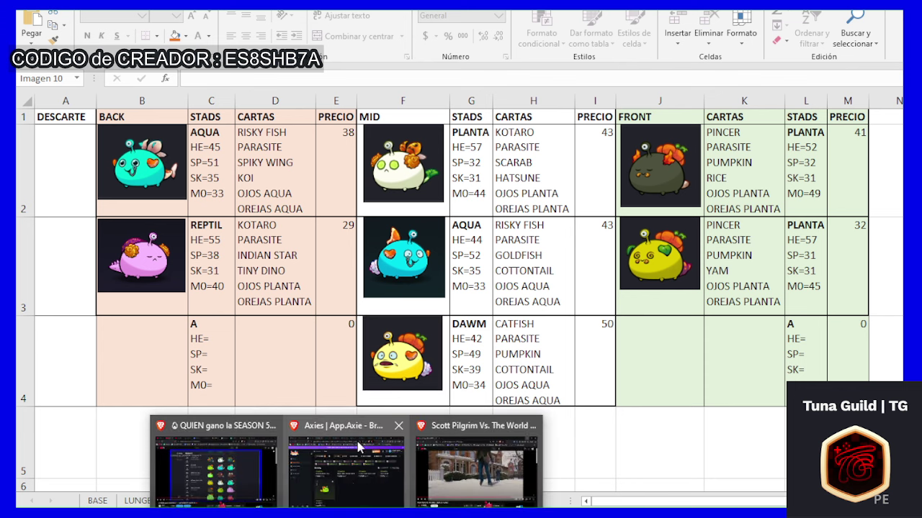
pyautogui.click(400, 429)
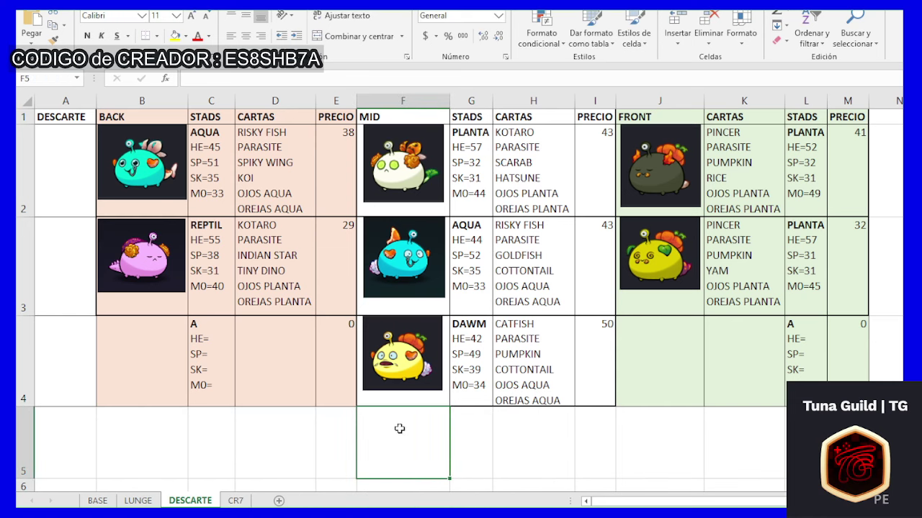
pyautogui.click(146, 160)
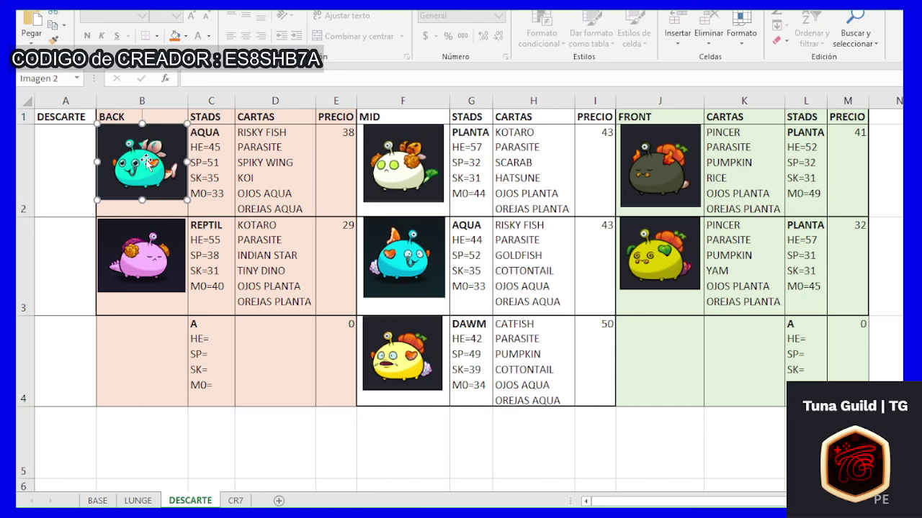
pyautogui.click(389, 360)
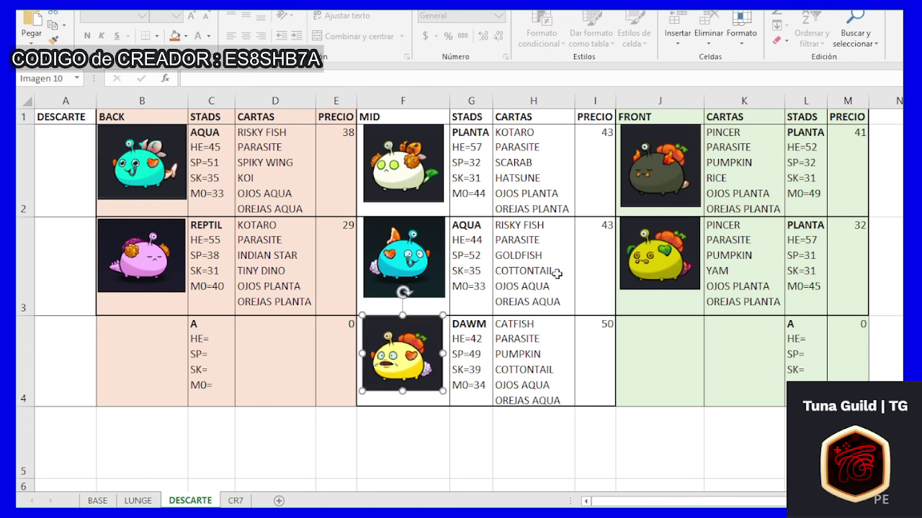
pyautogui.click(690, 150)
pyautogui.click(658, 269)
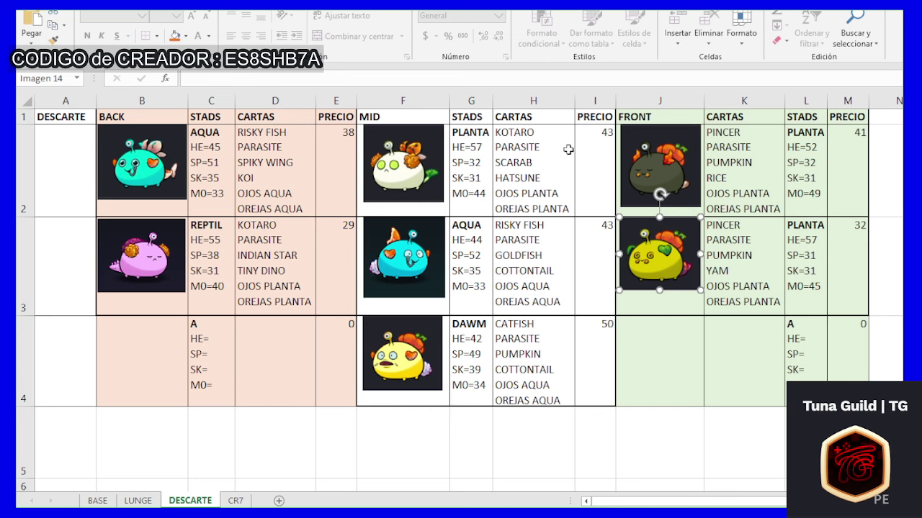
# - Switch to the Season 5 winners video and seek back to an earlier part of the leaderboard
pyautogui.moveTo(320, 512)
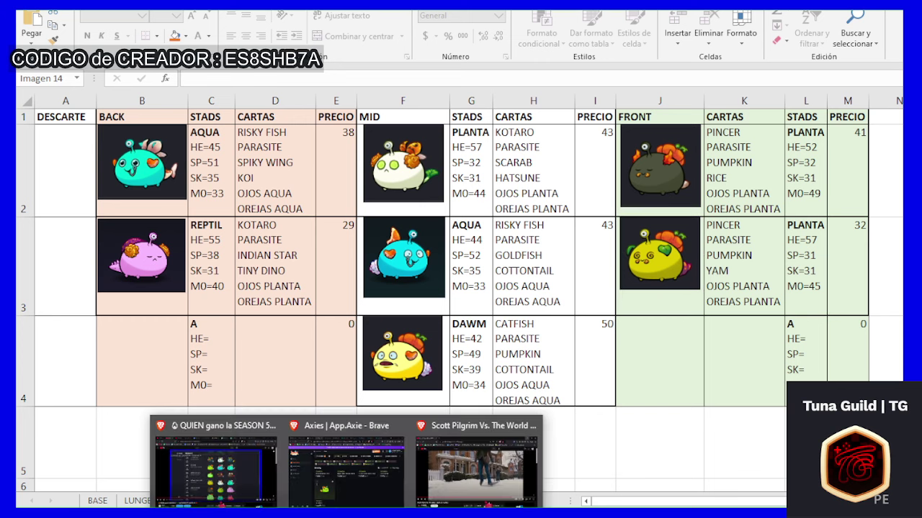
pyautogui.click(216, 497)
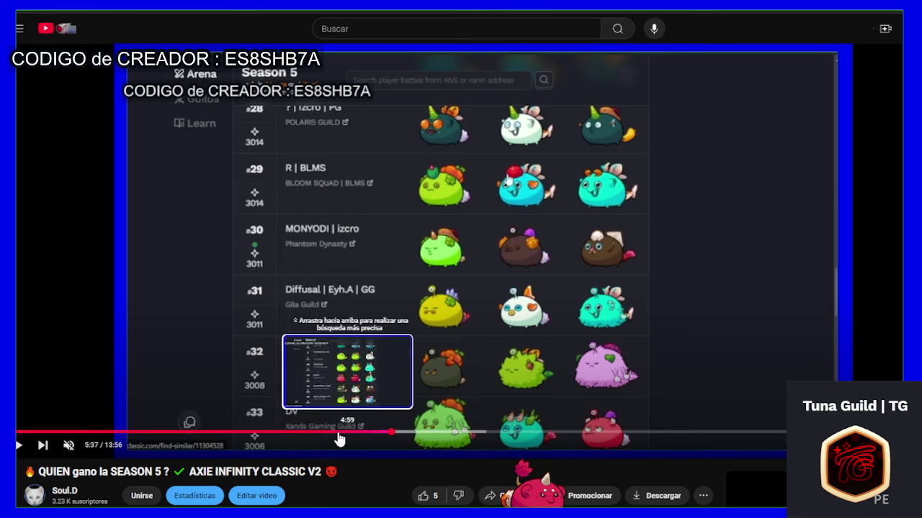
pyautogui.click(302, 433)
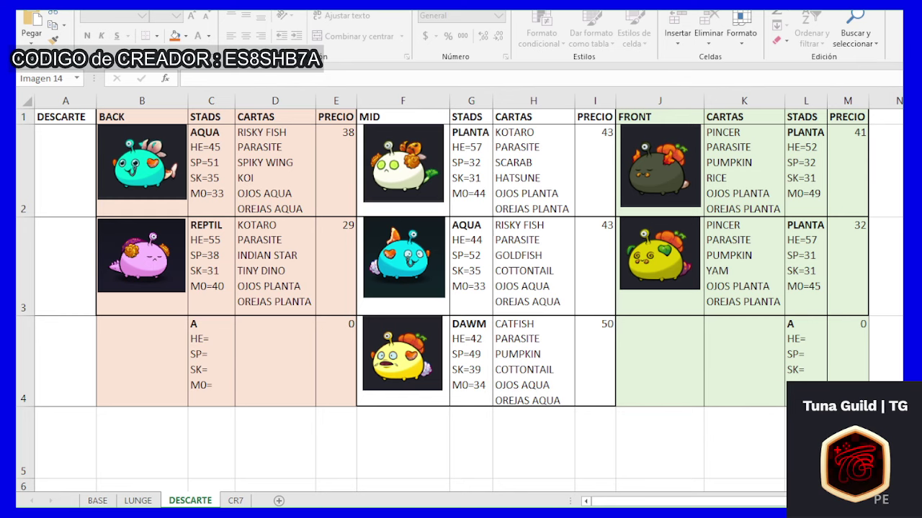
# - Return to the DESCARTE sheet in Excel and review the cards, stats and prices of the discard axies
pyautogui.click(638, 427)
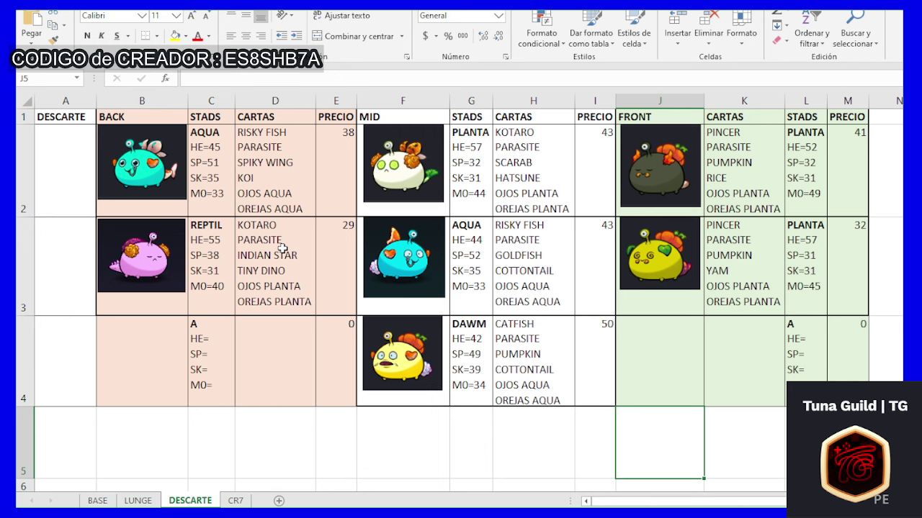
pyautogui.click(408, 430)
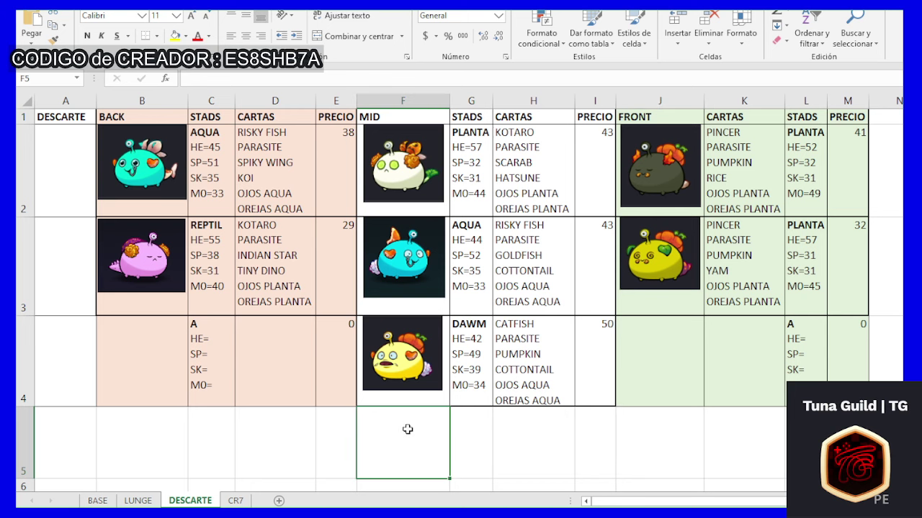